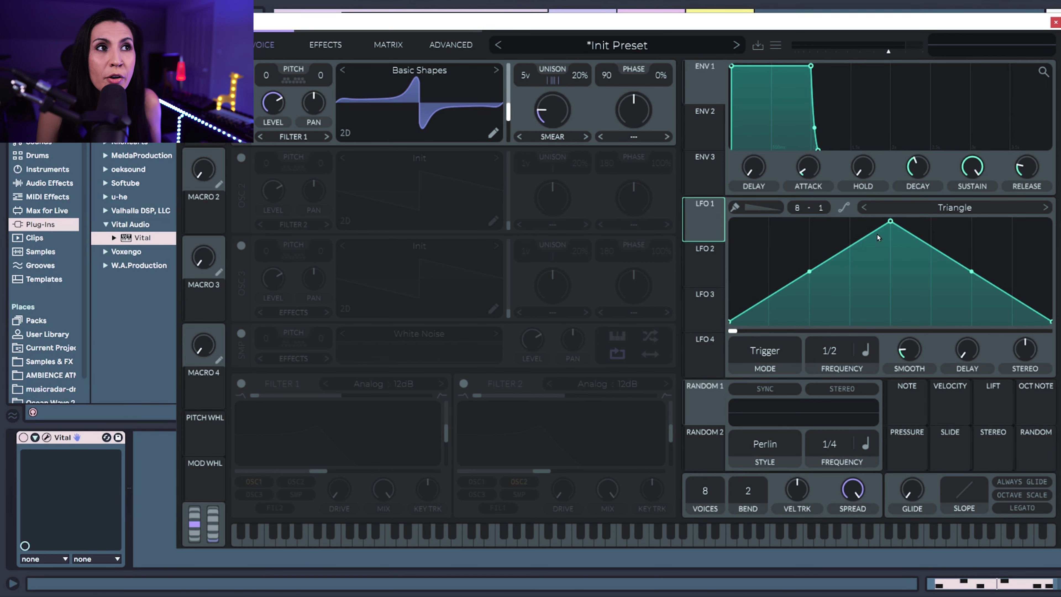
# Reshape LFO 1's triangle into a quick drop followed by a narrow curved peak near the start, staying at zero for the rest.
pyautogui.moveTo(891, 222); pyautogui.dragTo(747, 321)
pyautogui.doubleClick(776, 236)
pyautogui.doubleClick(780, 317)
pyautogui.doubleClick(800, 233)
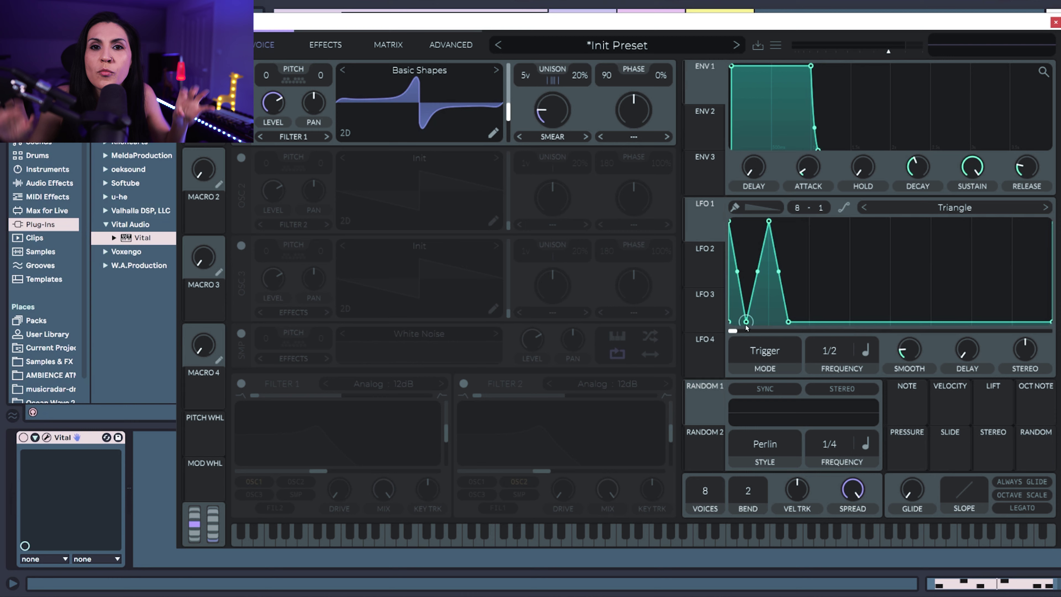
pyautogui.moveTo(757, 273); pyautogui.dragTo(751, 259)
pyautogui.moveTo(752, 259); pyautogui.dragTo(755, 267)
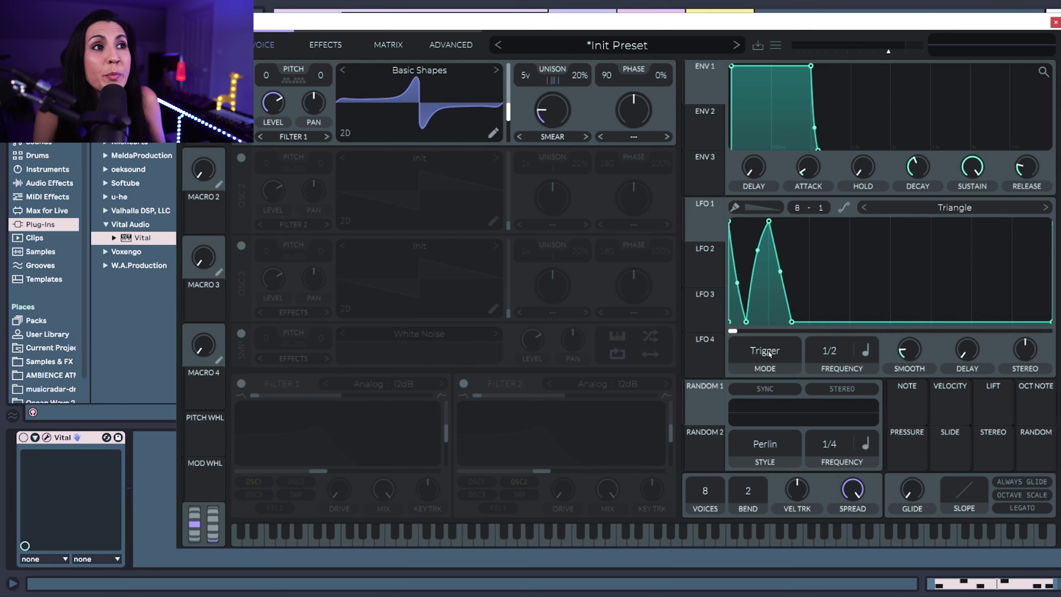
# Set LFO 1 to Envelope mode and assign it to oscillator 1's Smear amount.
pyautogui.click(771, 357)
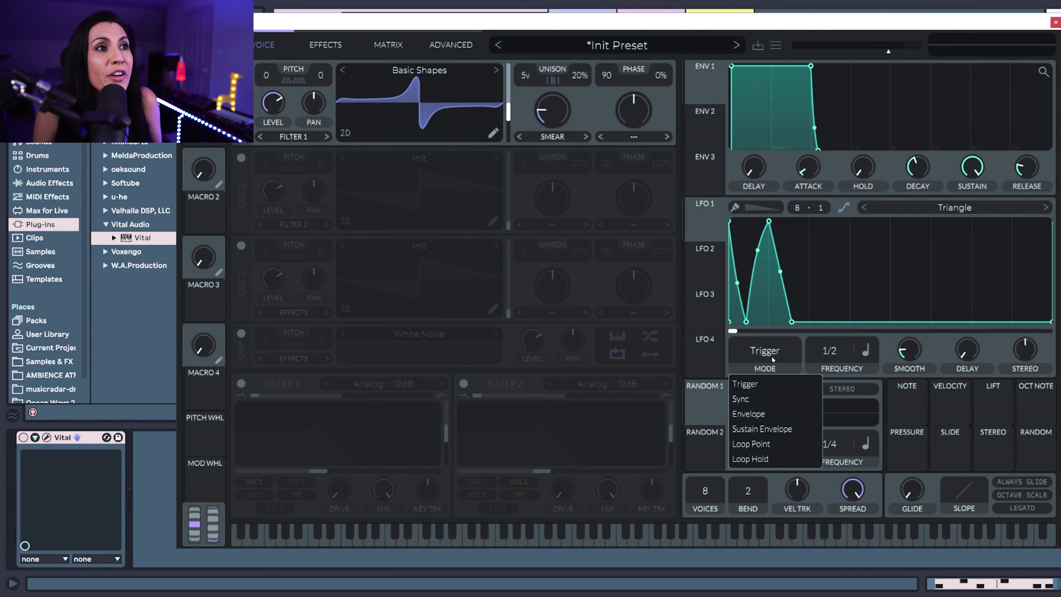
pyautogui.click(764, 413)
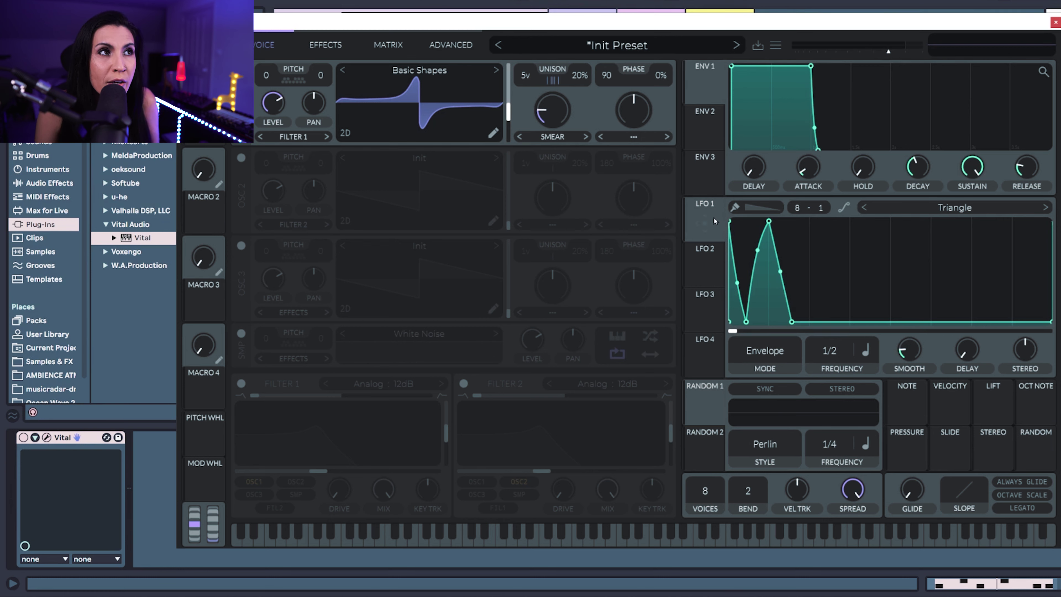
pyautogui.moveTo(700, 212); pyautogui.dragTo(550, 126)
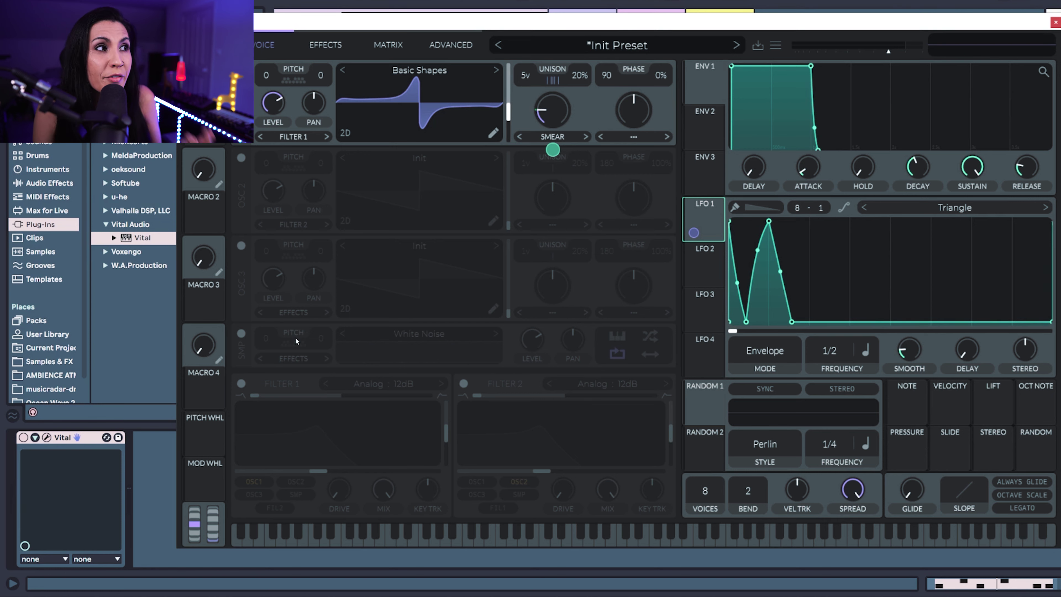
# Enable Filter 1 and modulate its cutoff with LFO 1 at an amount of 96.00, raising the base cutoff slightly.
pyautogui.click(241, 384)
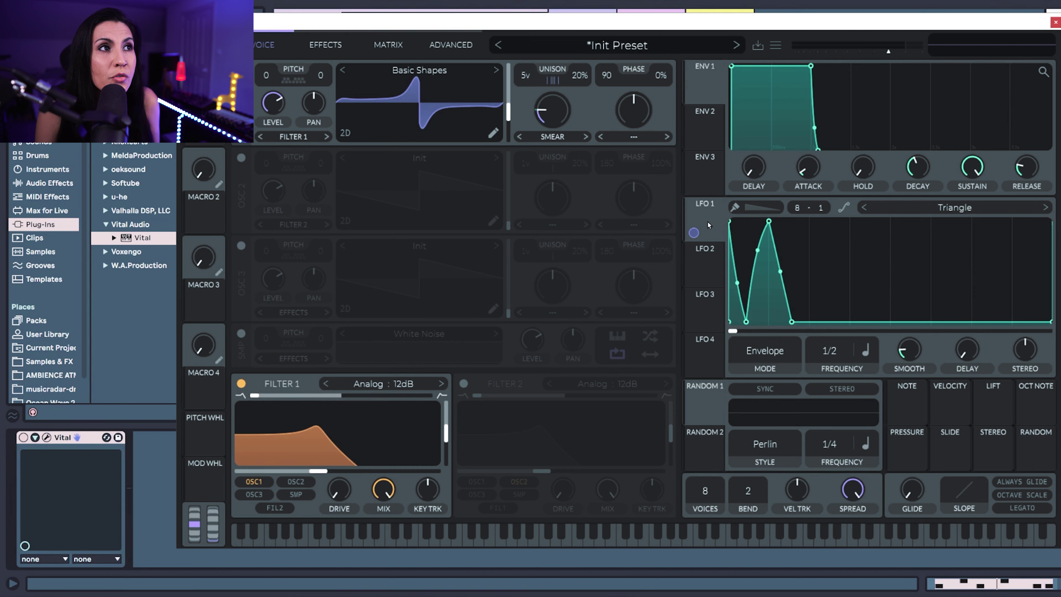
pyautogui.moveTo(694, 233); pyautogui.dragTo(337, 456)
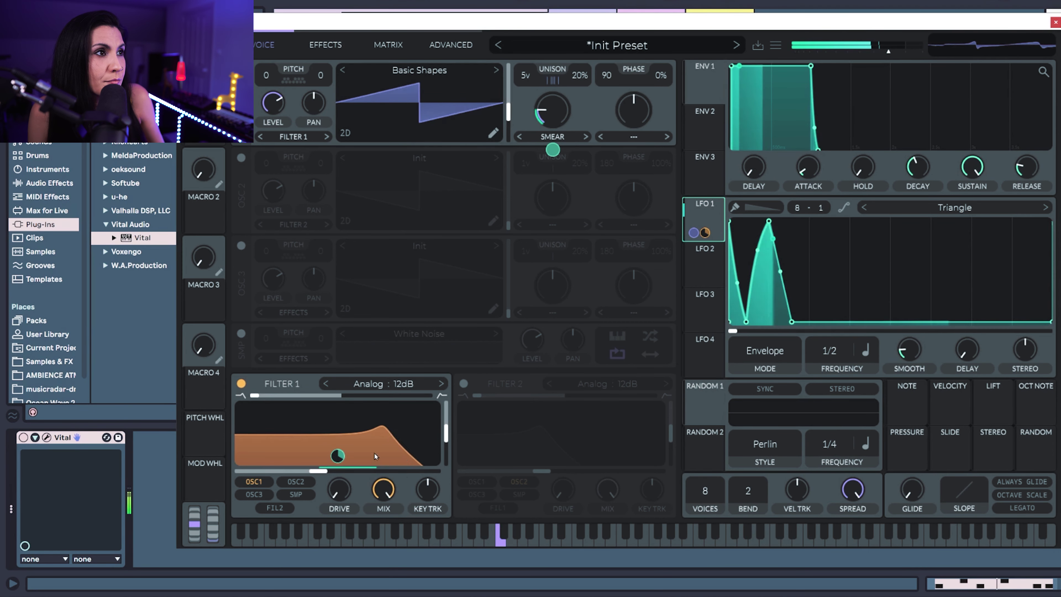
pyautogui.moveTo(337, 456)
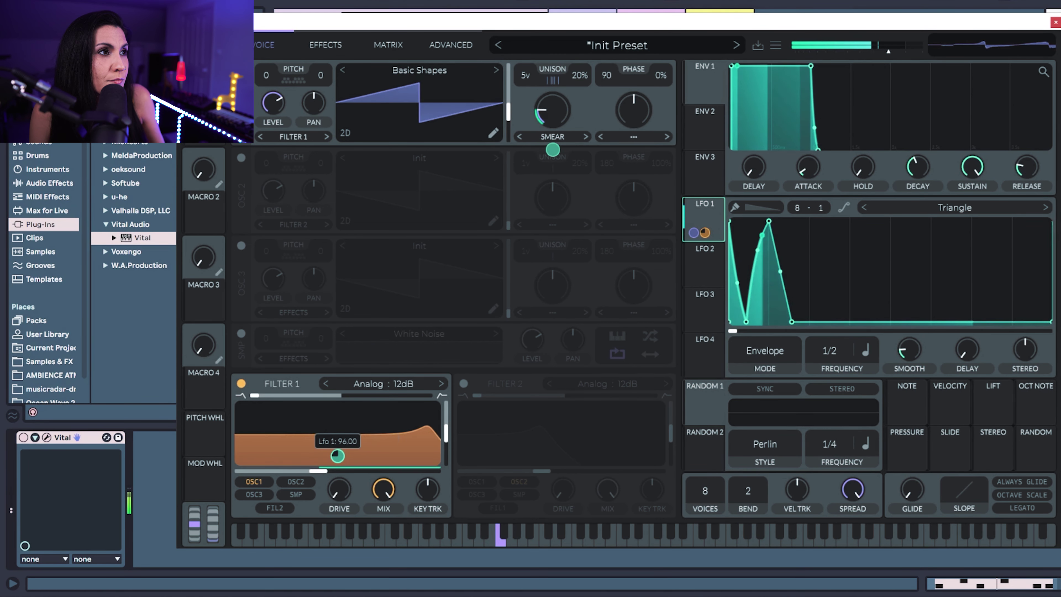
pyautogui.moveTo(319, 473); pyautogui.dragTo(353, 471)
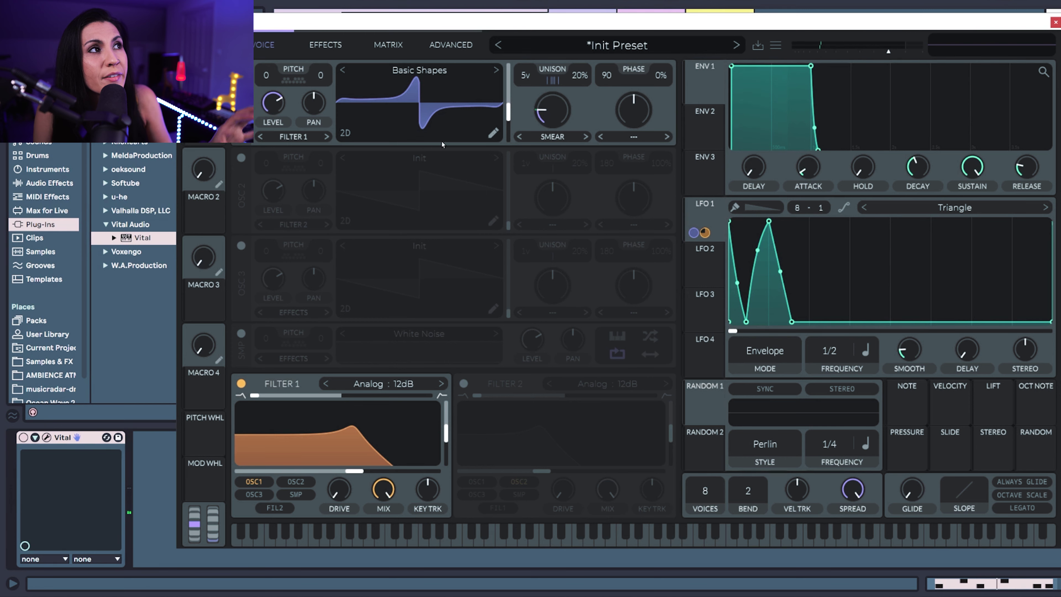
pyautogui.moveTo(325, 459)
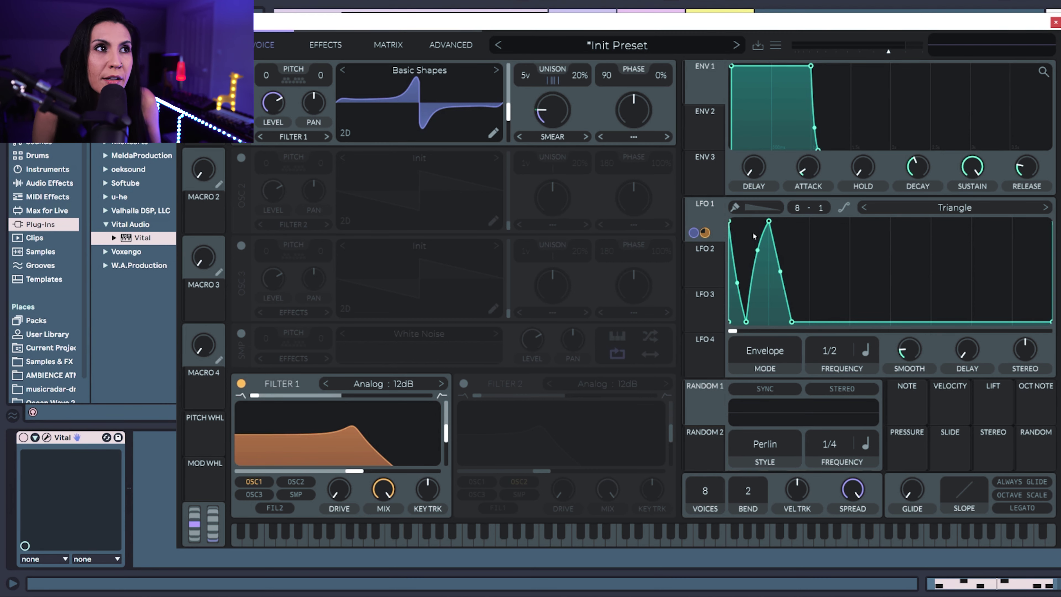
# Bend both slopes of LFO 2's triangle upward into a rounded dome.
pyautogui.click(701, 259)
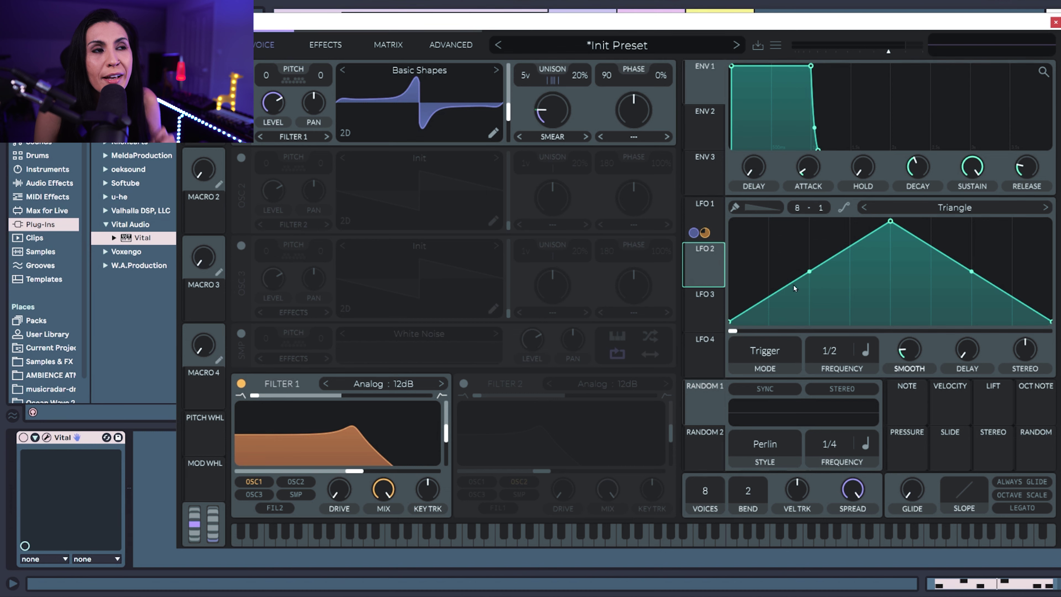
pyautogui.moveTo(793, 245); pyautogui.dragTo(793, 234)
pyautogui.moveTo(984, 269); pyautogui.dragTo(985, 232)
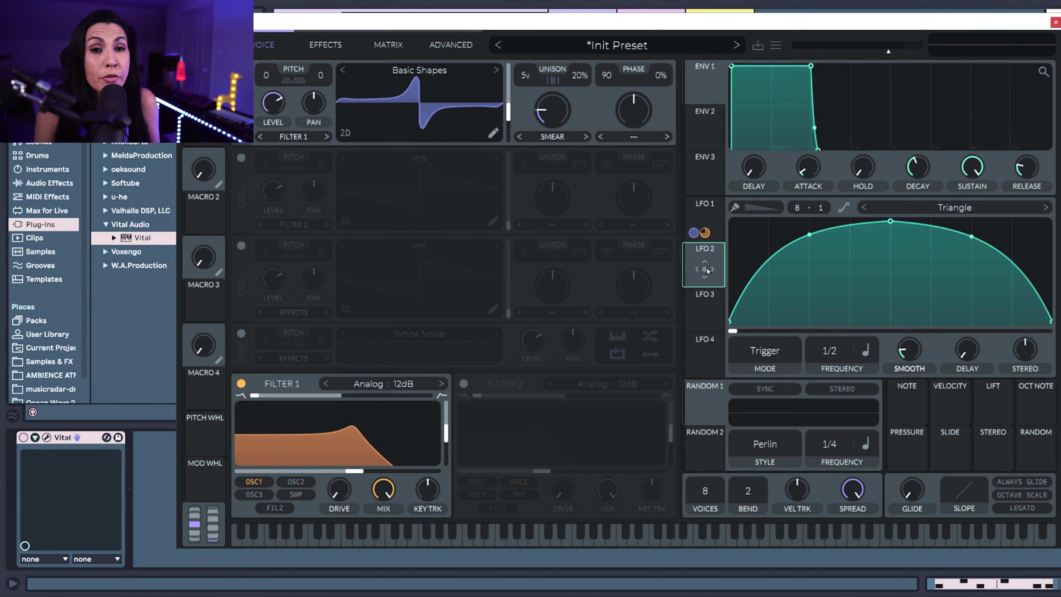
# Assign LFO 2 to Filter 1's cutoff at an amount of 30.56 and set its frequency to 1/8.
pyautogui.moveTo(708, 271); pyautogui.dragTo(335, 466)
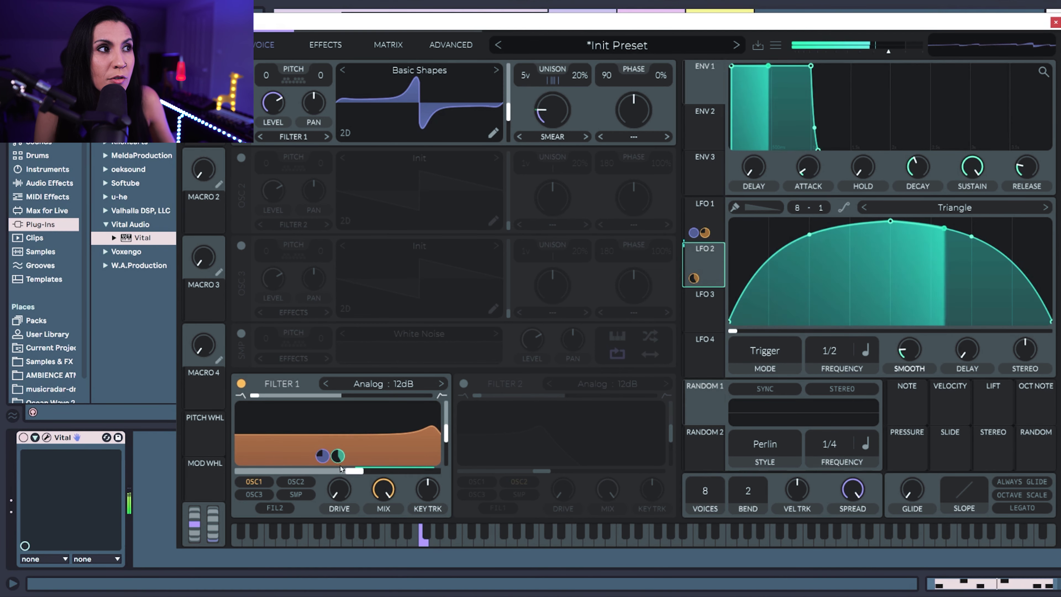
pyautogui.moveTo(337, 454); pyautogui.dragTo(338, 456)
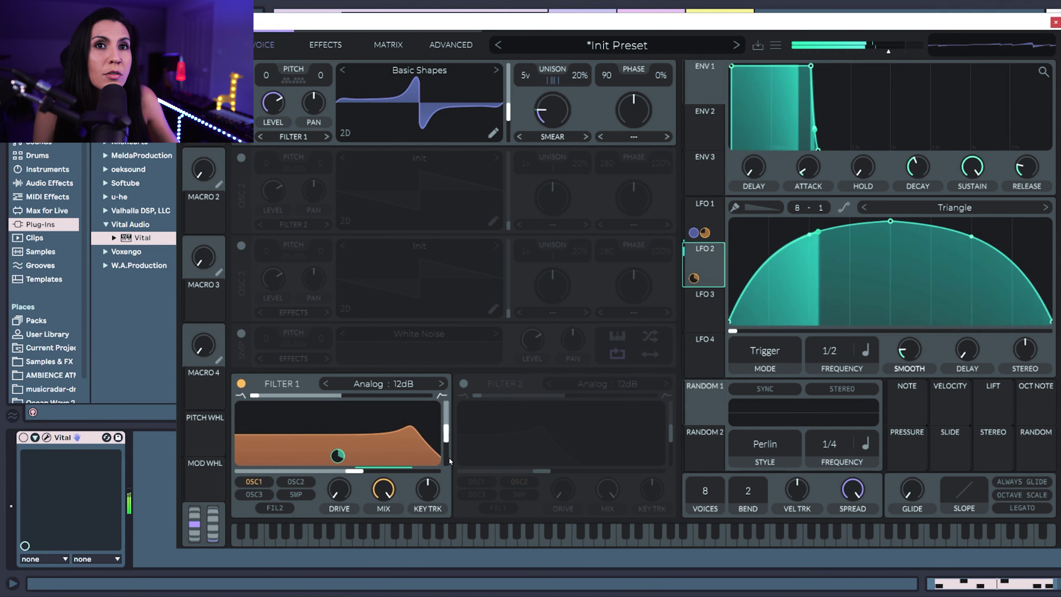
pyautogui.moveTo(837, 353); pyautogui.dragTo(842, 328)
pyautogui.moveTo(343, 459)
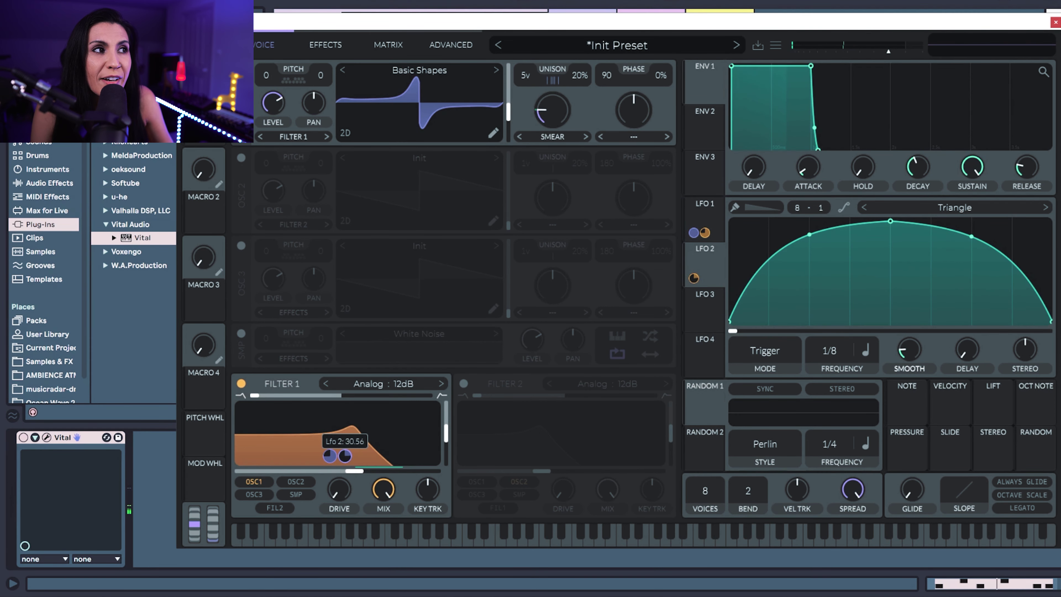
# Return to the Ableton Live session, launch the first scene, and activate the MIDI track to hear the bass with the drums.
pyautogui.moveTo(692, 23); pyautogui.dragTo(673, 211)
pyautogui.click(651, 20)
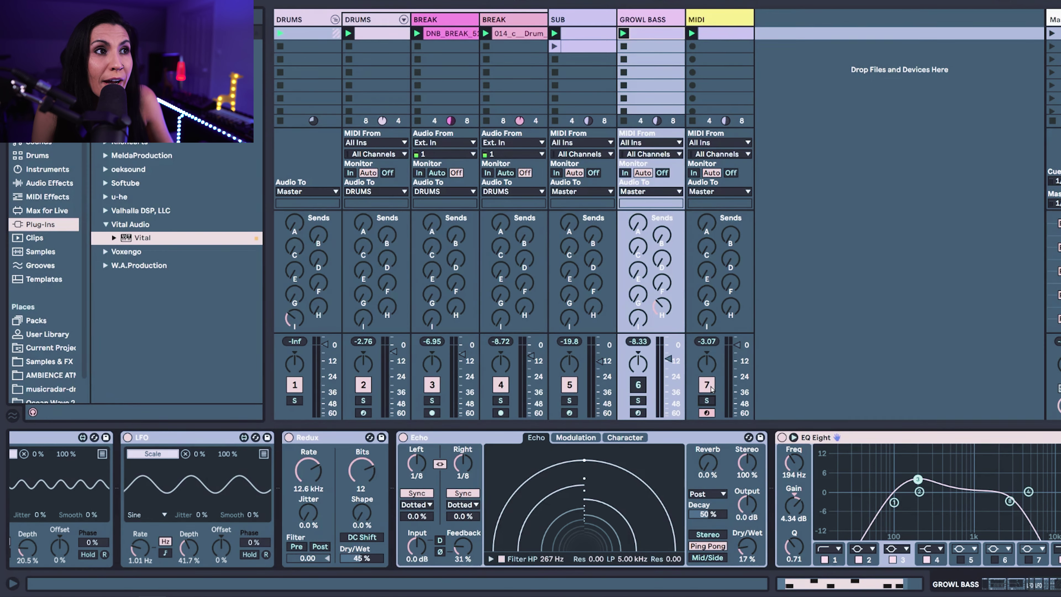
pyautogui.click(1052, 33)
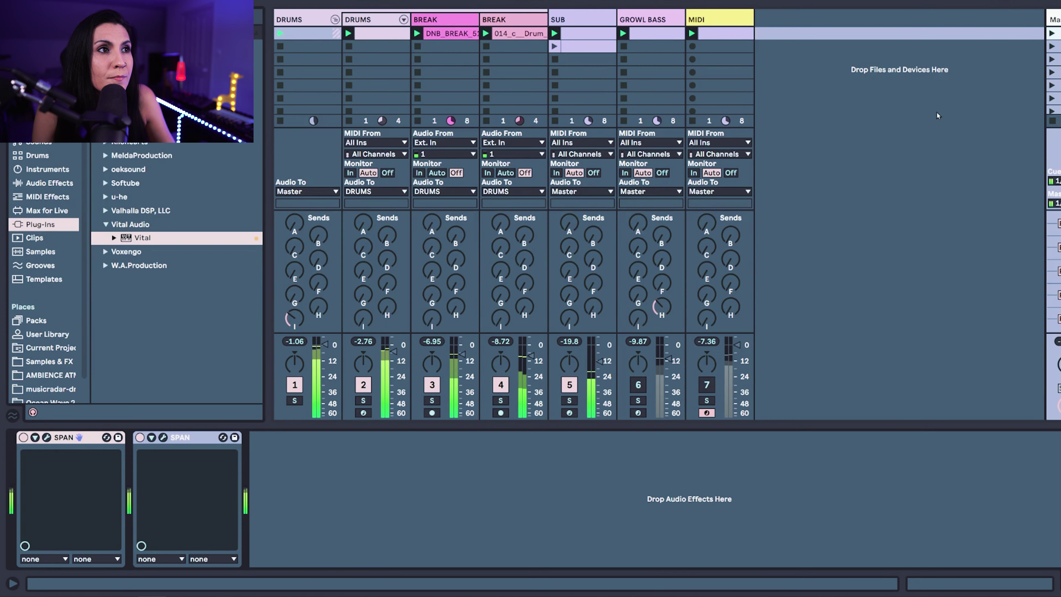
pyautogui.click(706, 384)
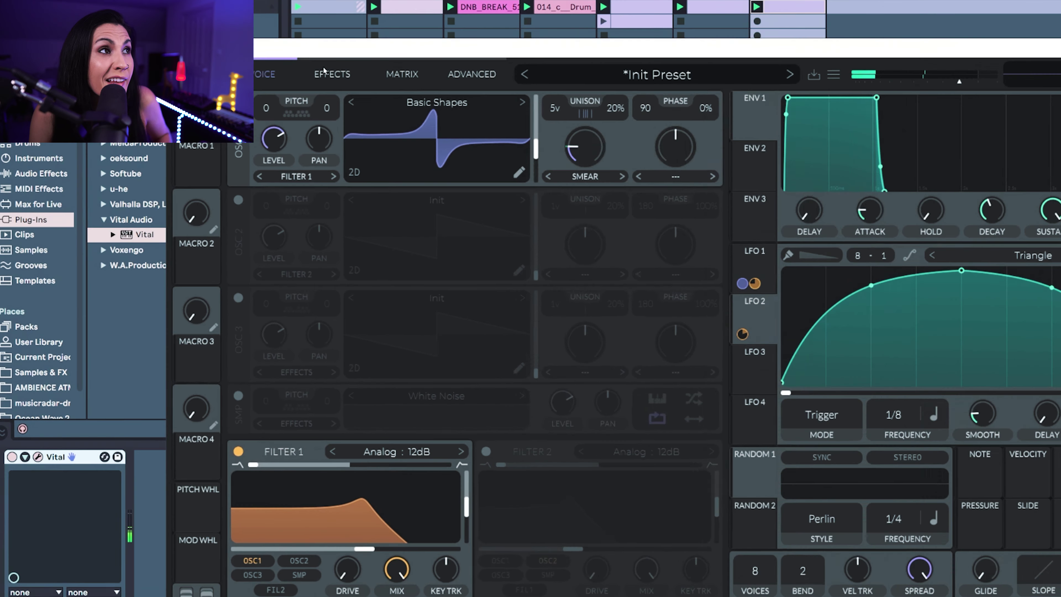
# Enable the Compressor and Distortion effects in Vital.
pyautogui.click(333, 75)
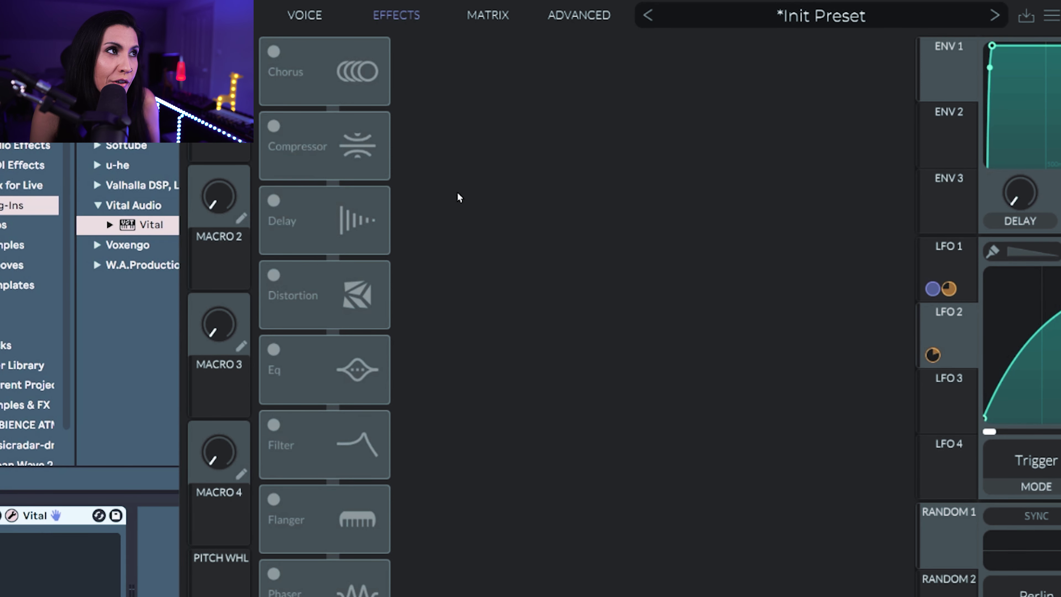
pyautogui.click(273, 127)
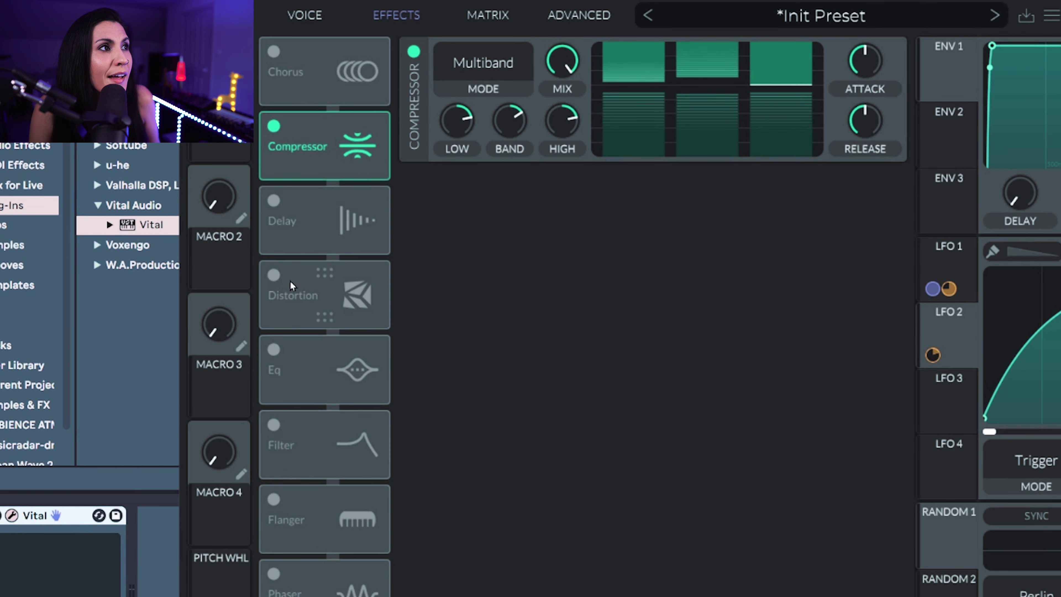
pyautogui.click(273, 275)
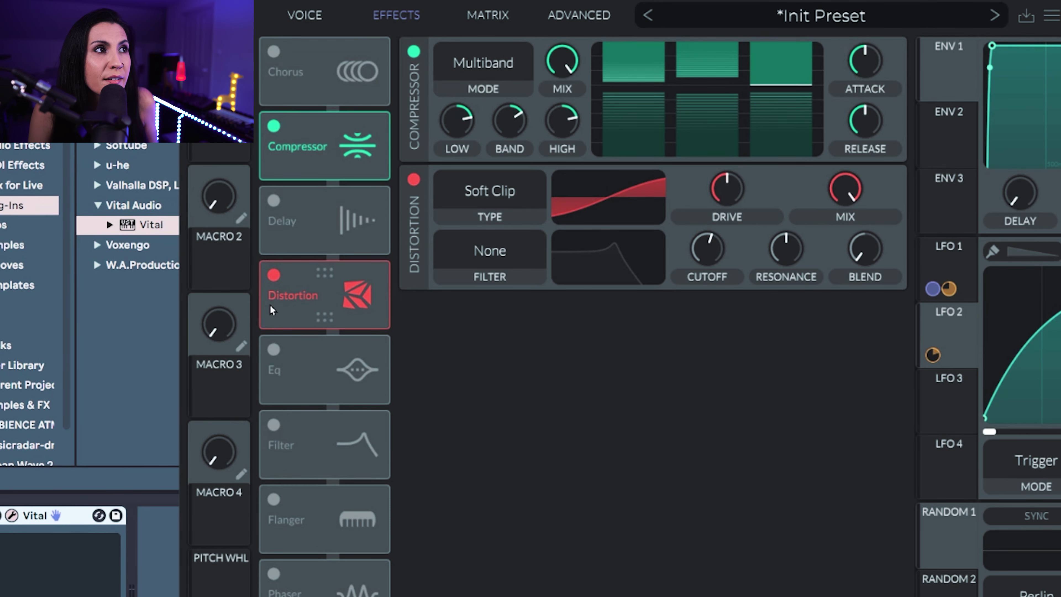
# Set the distortion type to Hard Clip and increase its drive.
pyautogui.click(495, 193)
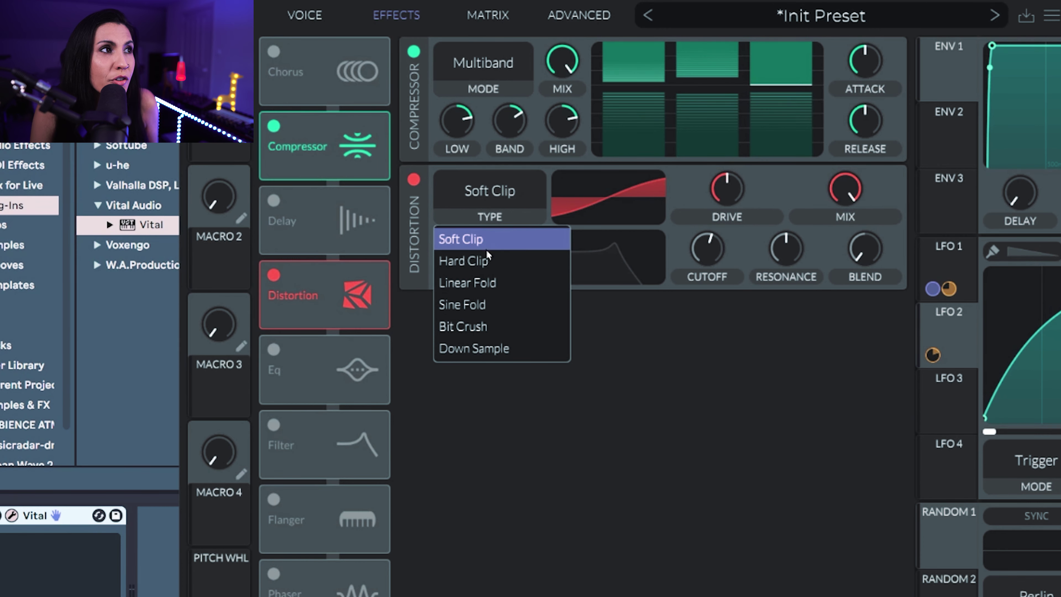
pyautogui.click(488, 260)
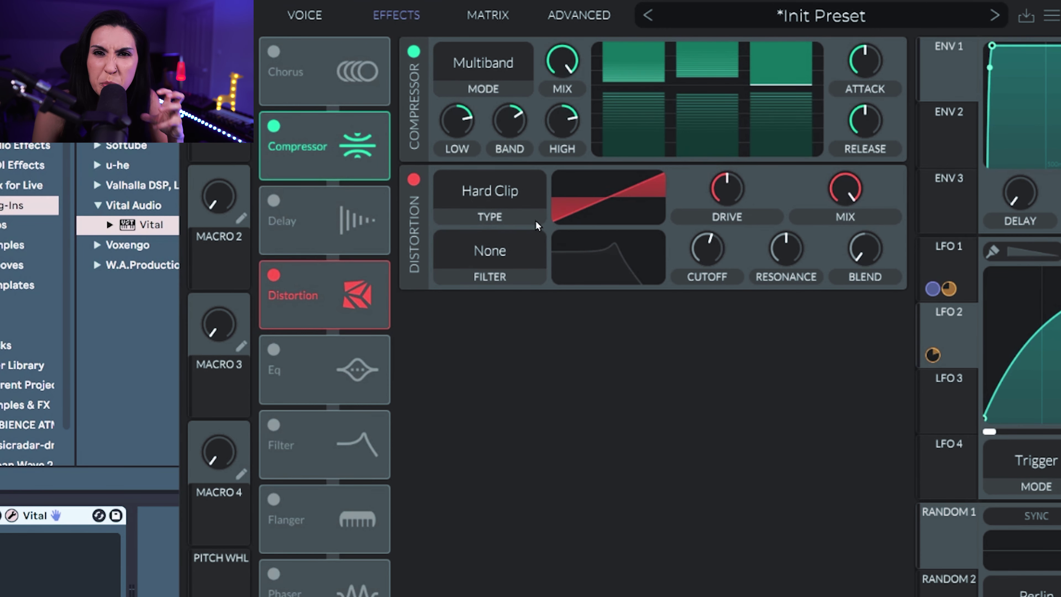
pyautogui.moveTo(727, 189); pyautogui.dragTo(727, 174)
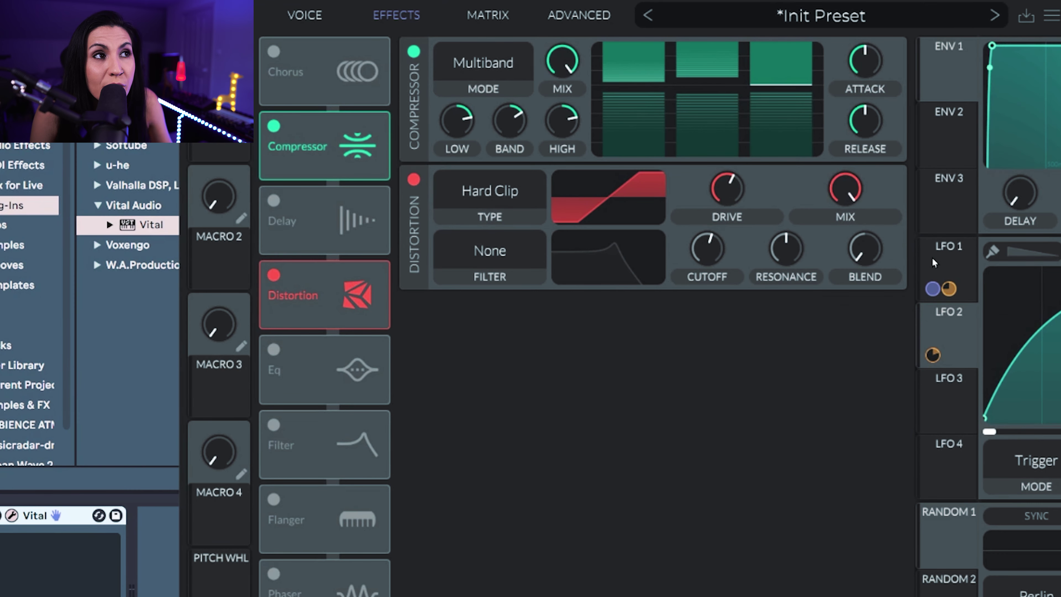
pyautogui.click(941, 244)
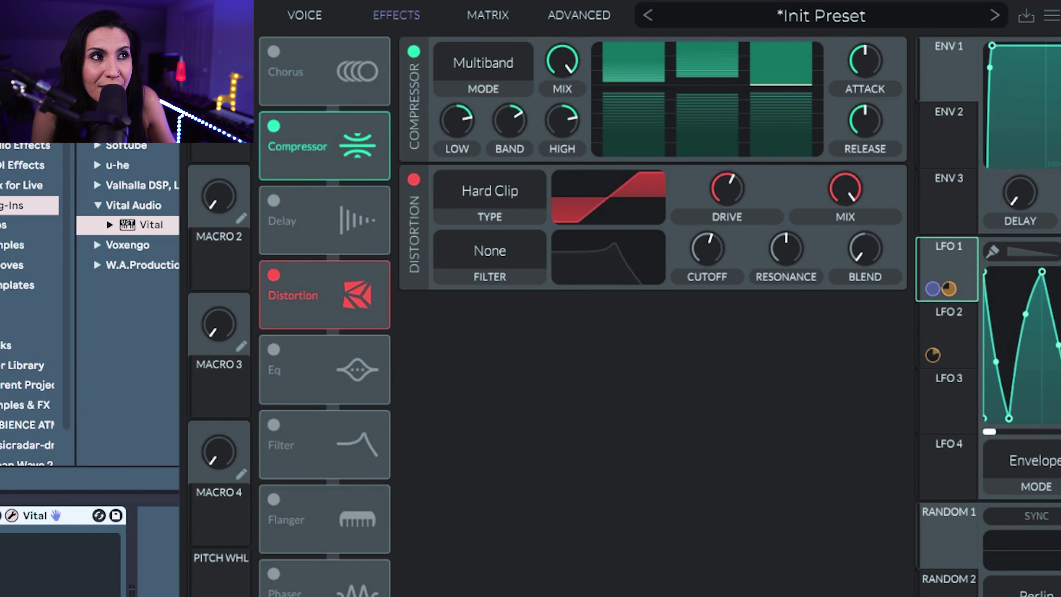
pyautogui.click(943, 330)
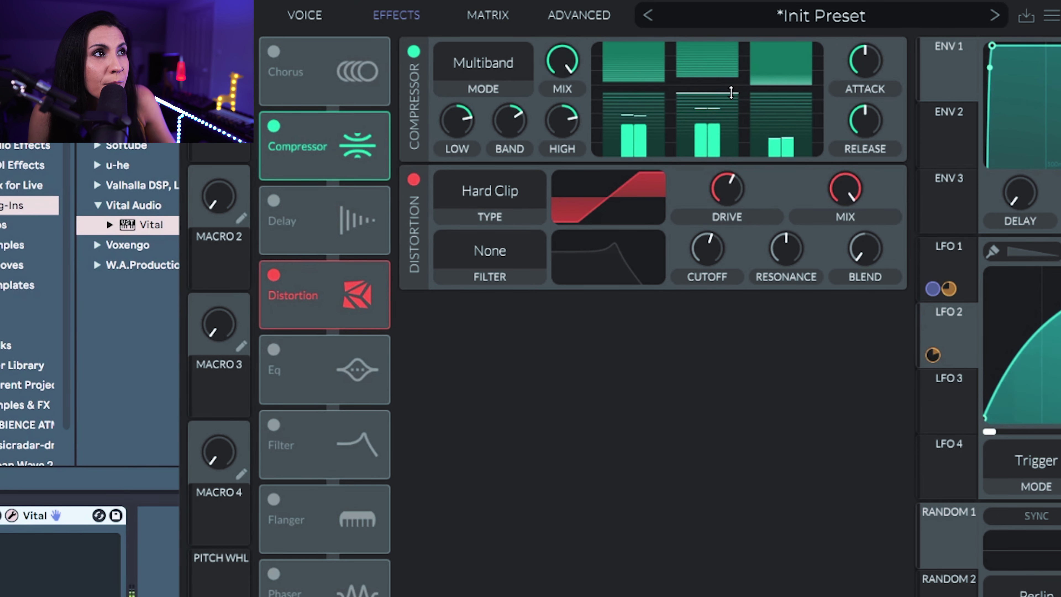
# Adjust the multiband compressor's middle-band threshold, and raise the distortion's drive further while reducing its mix.
pyautogui.moveTo(731, 93)
pyautogui.mouseDown()
pyautogui.moveTo(732, 108)
pyautogui.moveTo(736, 93)
pyautogui.mouseUp()
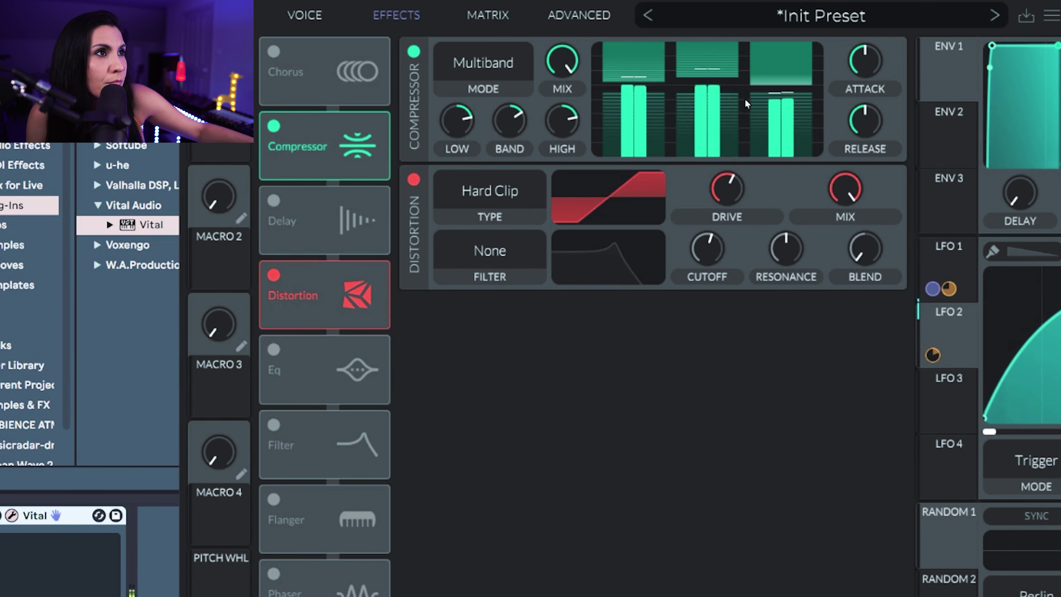
pyautogui.moveTo(728, 188); pyautogui.dragTo(728, 180)
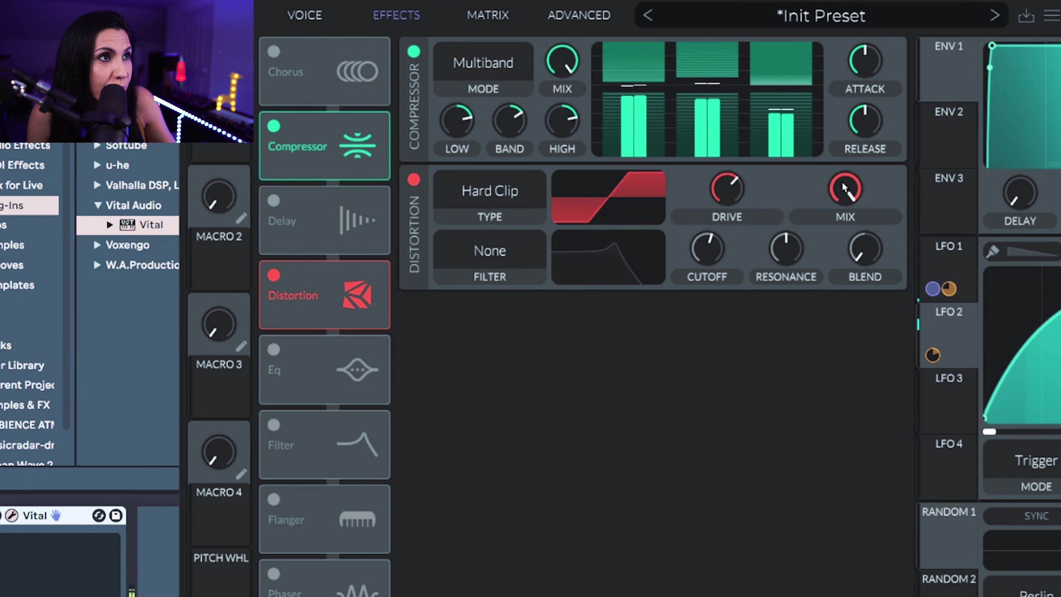
pyautogui.moveTo(844, 193); pyautogui.dragTo(839, 226)
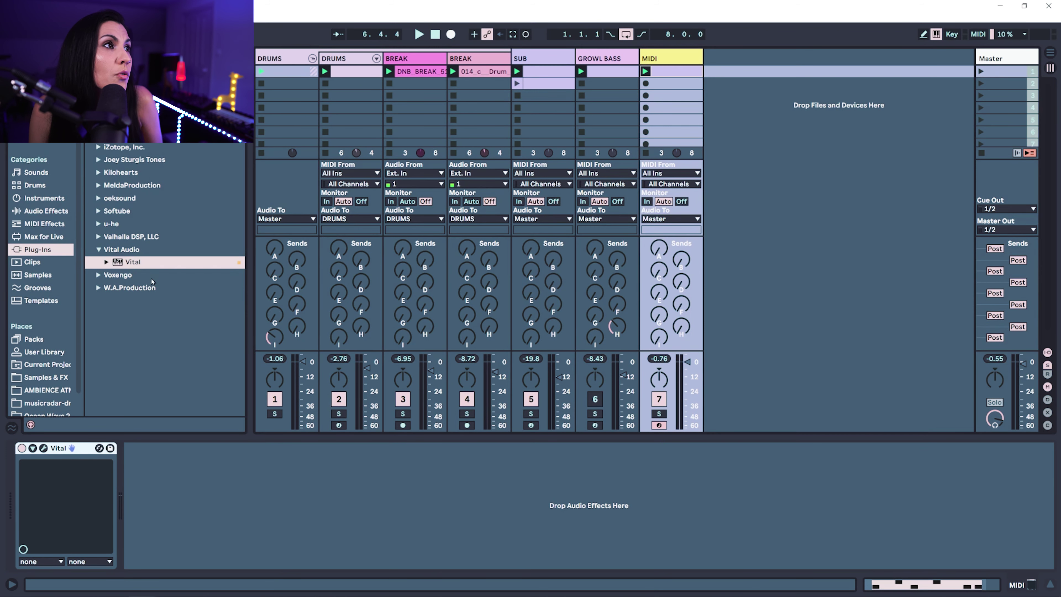
# Add the EQ Eight formant presets Vocal O and Singing G after Vital on the MIDI track in Ableton Live.
pyautogui.click(25, 212)
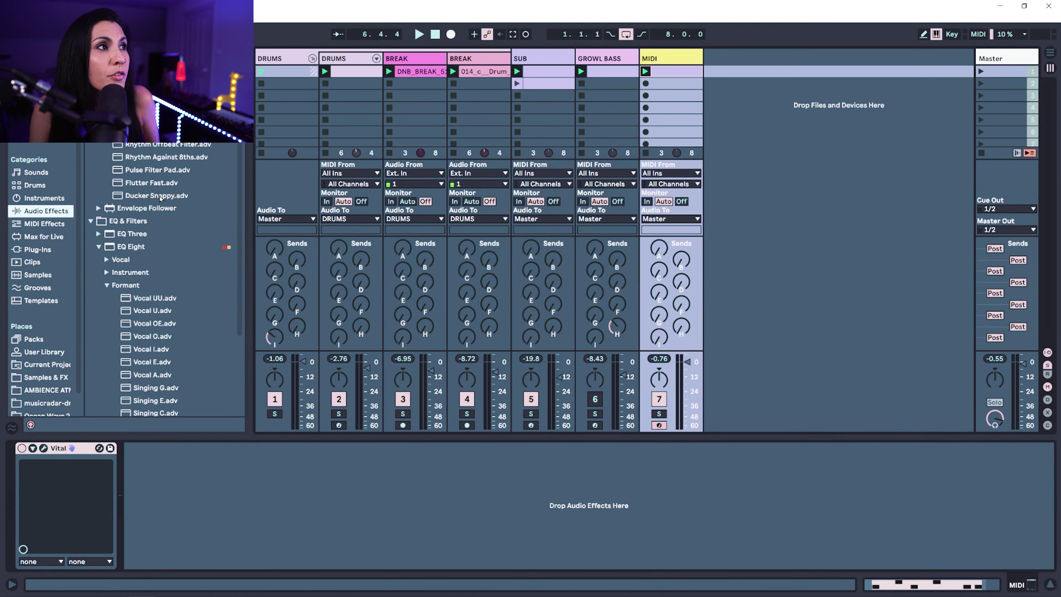
pyautogui.scroll(-2, 125, 192)
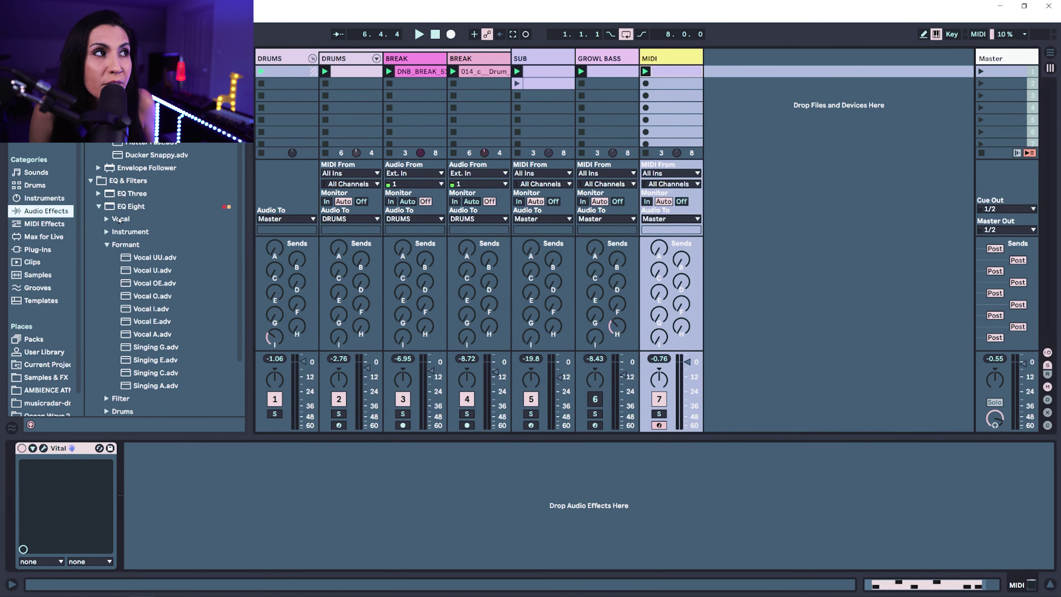
pyautogui.click(107, 246)
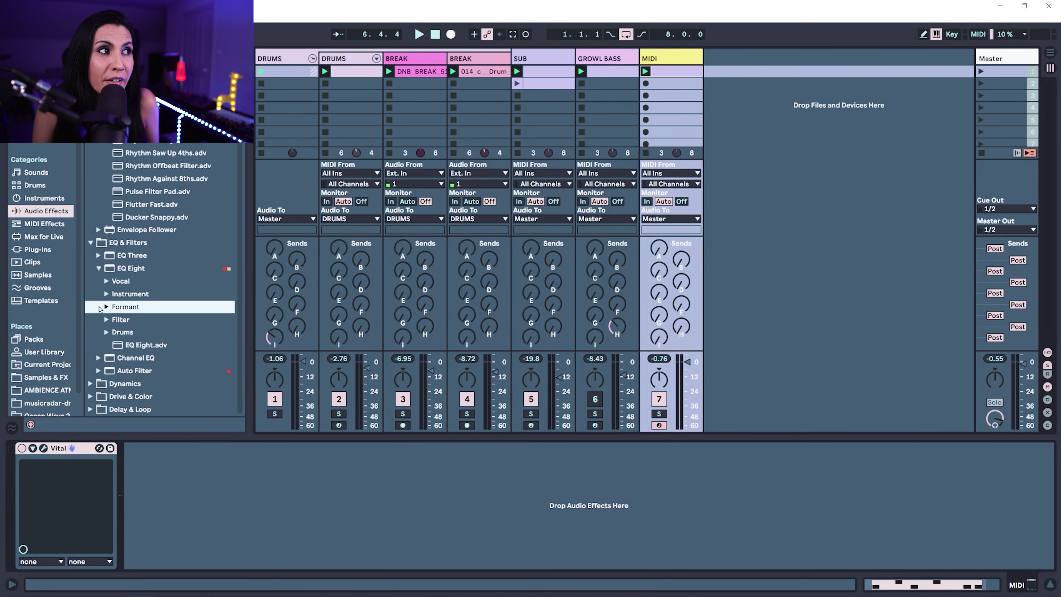
pyautogui.click(107, 308)
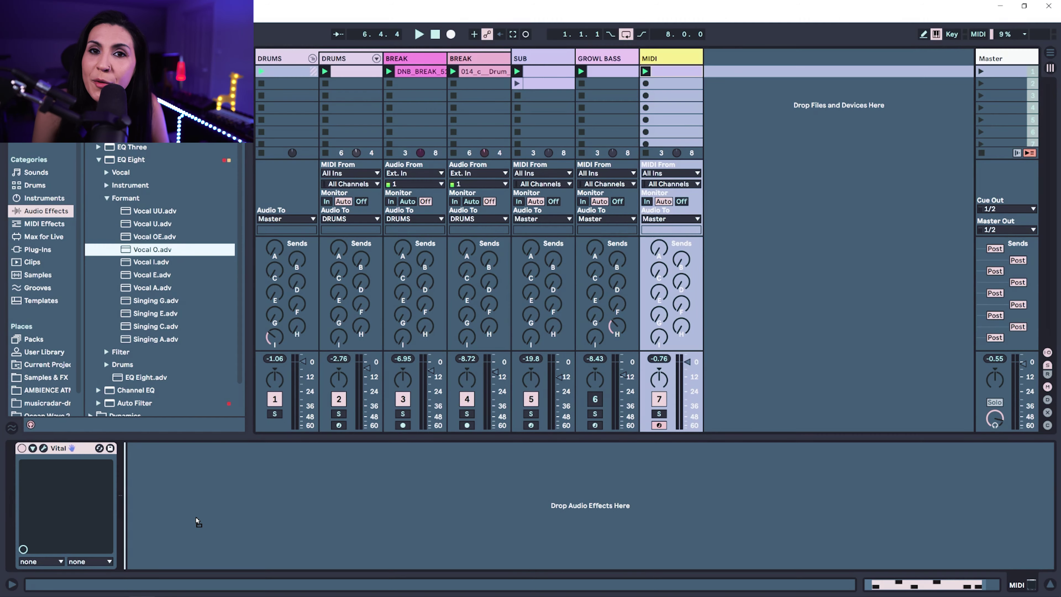
pyautogui.moveTo(196, 517); pyautogui.dragTo(196, 517)
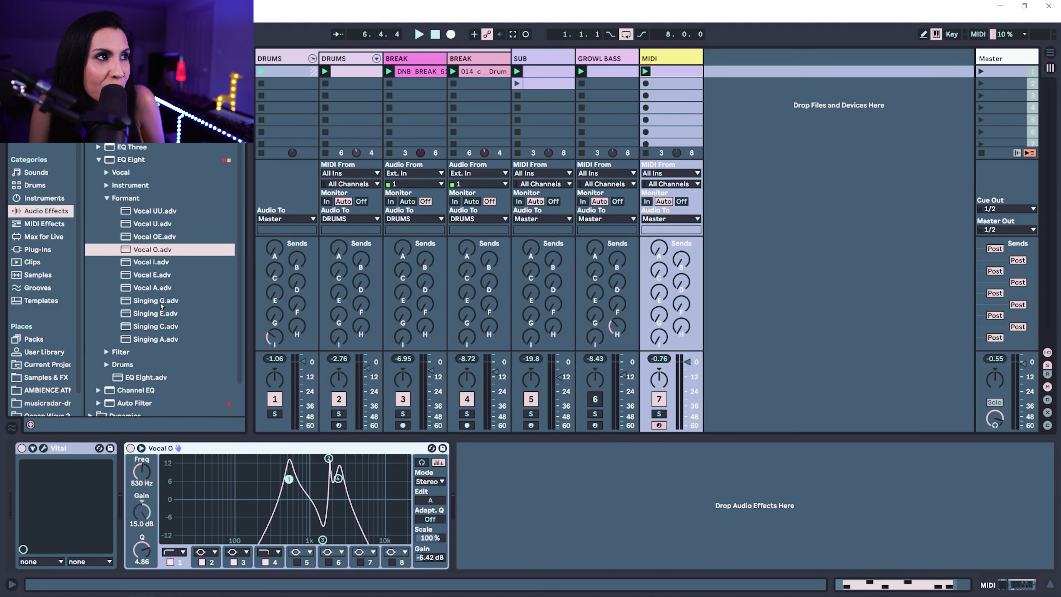
pyautogui.moveTo(143, 303); pyautogui.dragTo(562, 538)
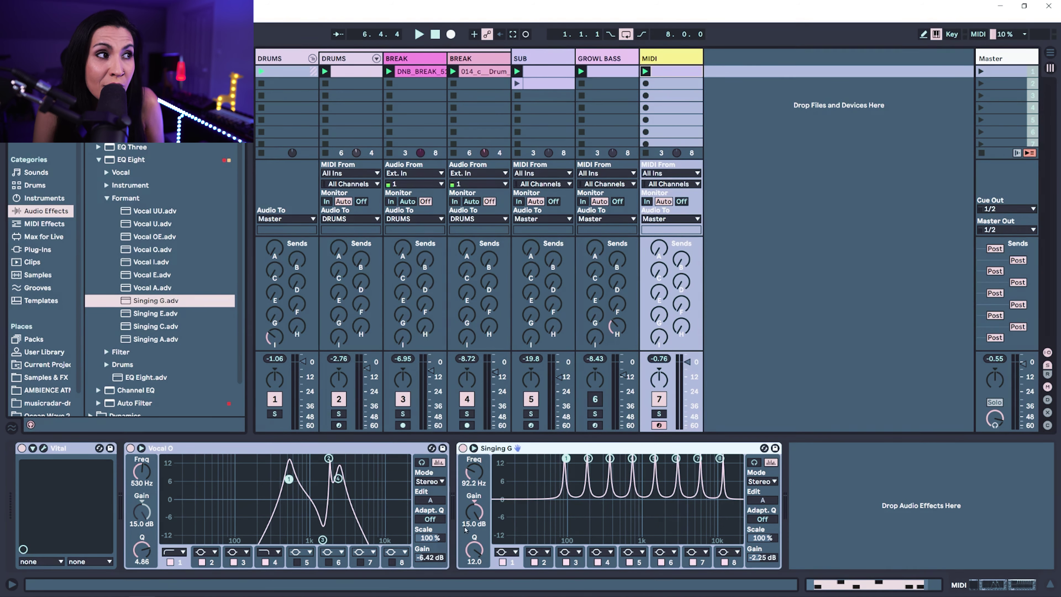
# Turn off bands 1 and 4 of the Vocal O EQ, and add an LFO after each of the two formant EQs.
pyautogui.click(170, 562)
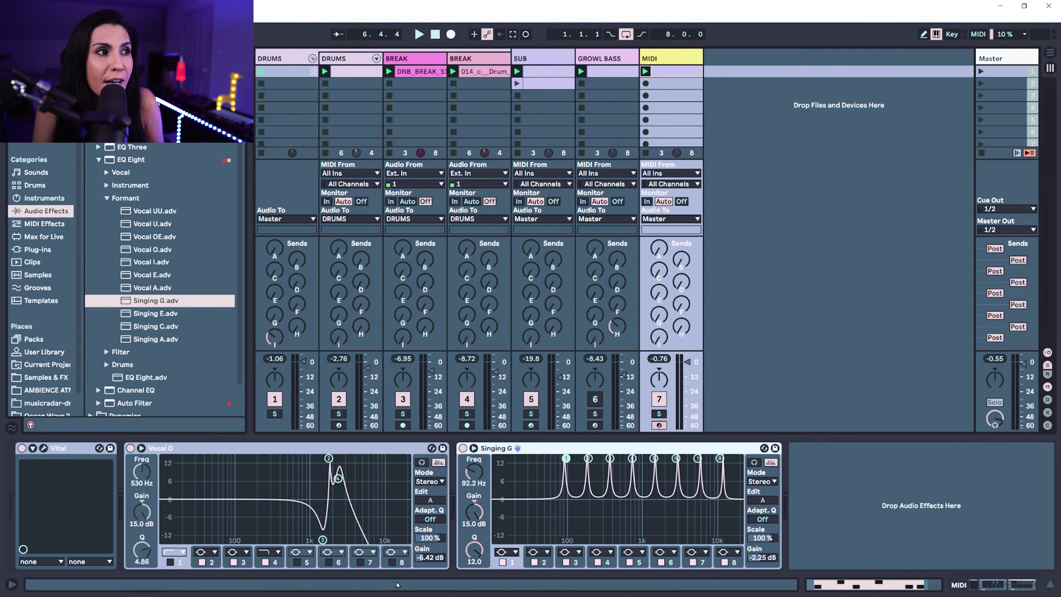
pyautogui.click(265, 562)
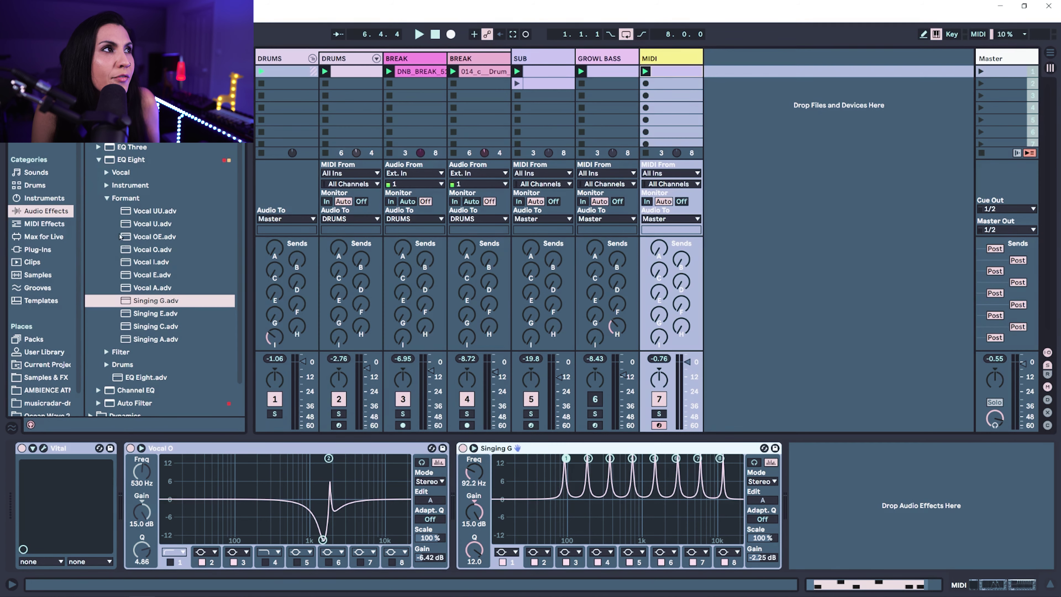
pyautogui.scroll(-2, 130, 301)
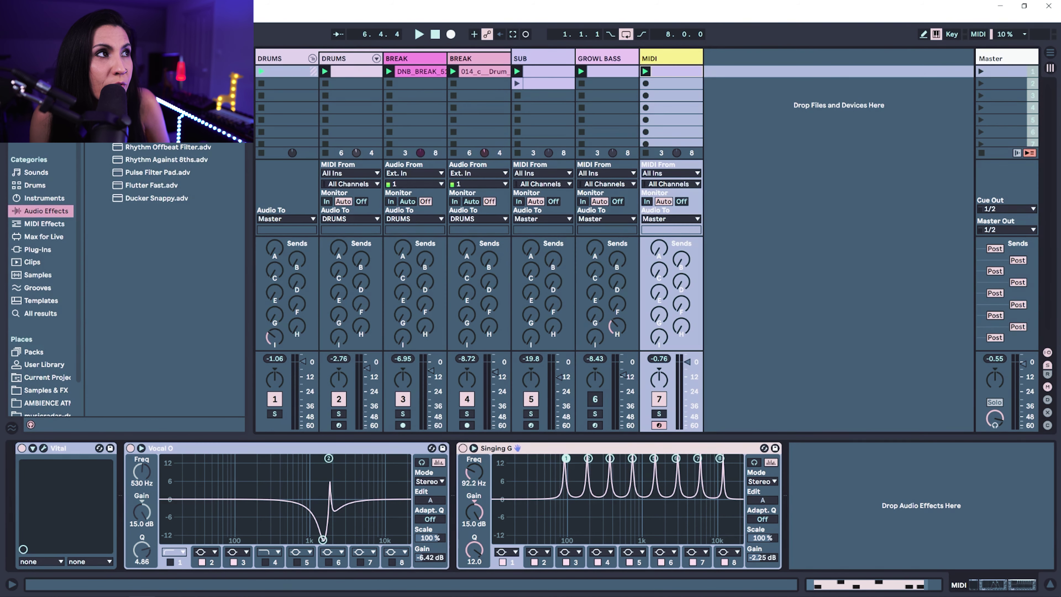
pyautogui.moveTo(161, 130); pyautogui.dragTo(474, 496)
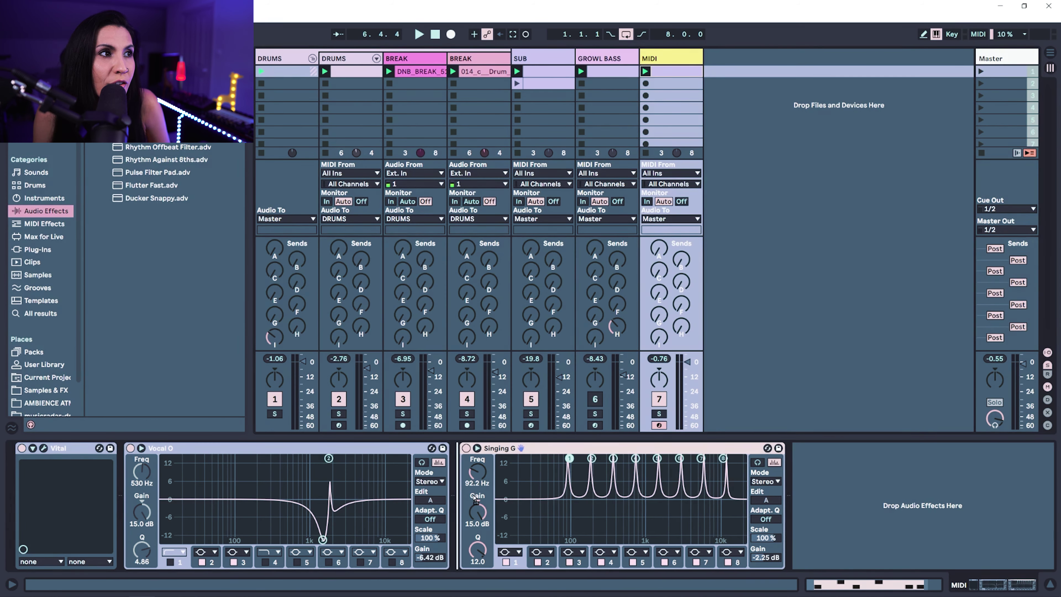
pyautogui.moveTo(454, 450); pyautogui.dragTo(456, 451)
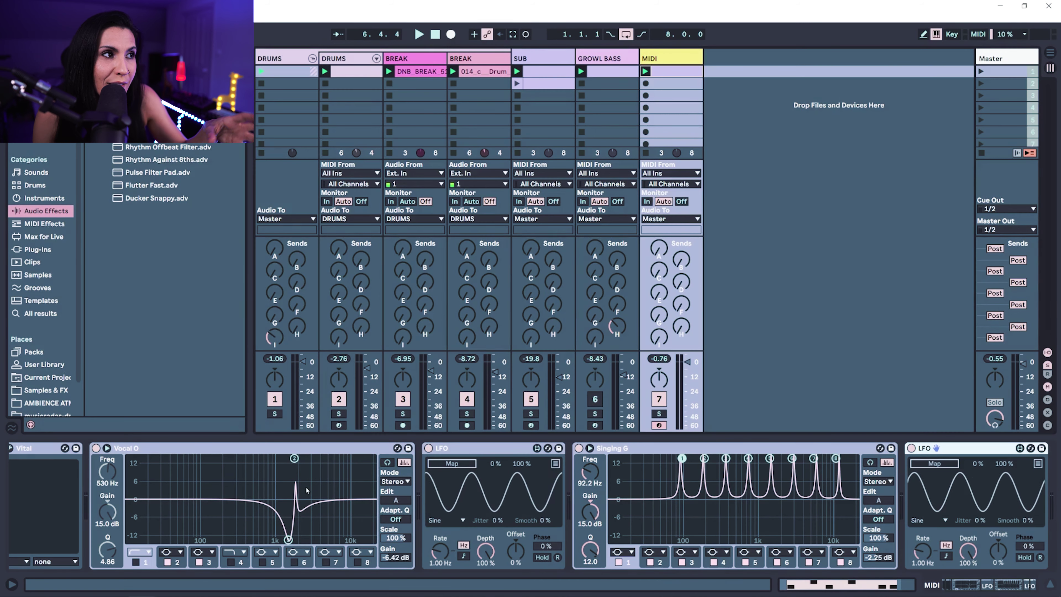
# Map each LFO to its preceding EQ's Scale, using 0.25 Hz and 73.2% depth for Vocal O, 0.70 Hz and 27.6% for Singing G.
pyautogui.click(452, 463)
pyautogui.click(397, 538)
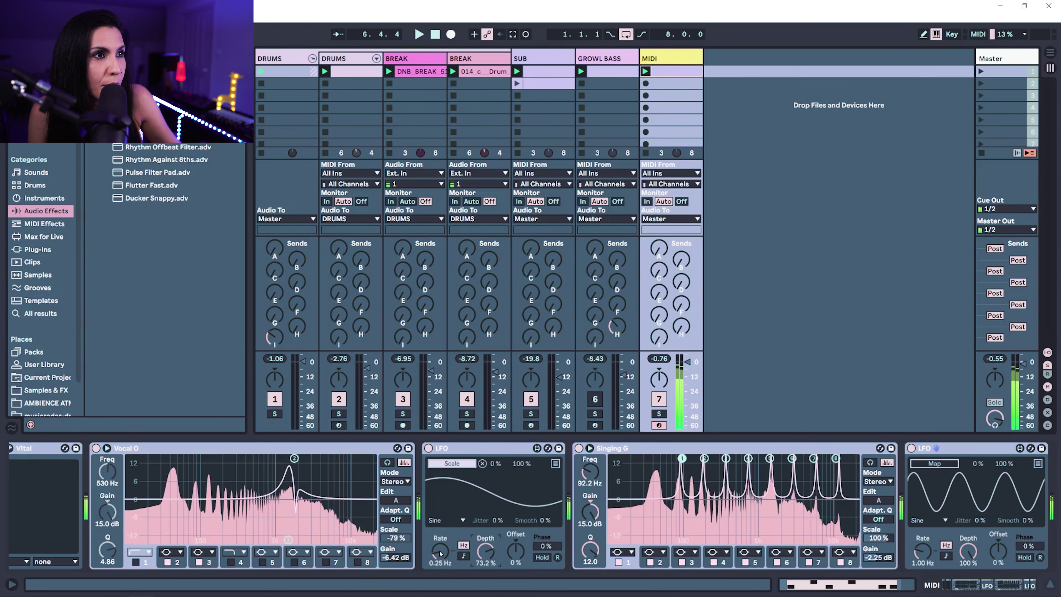
pyautogui.click(934, 462)
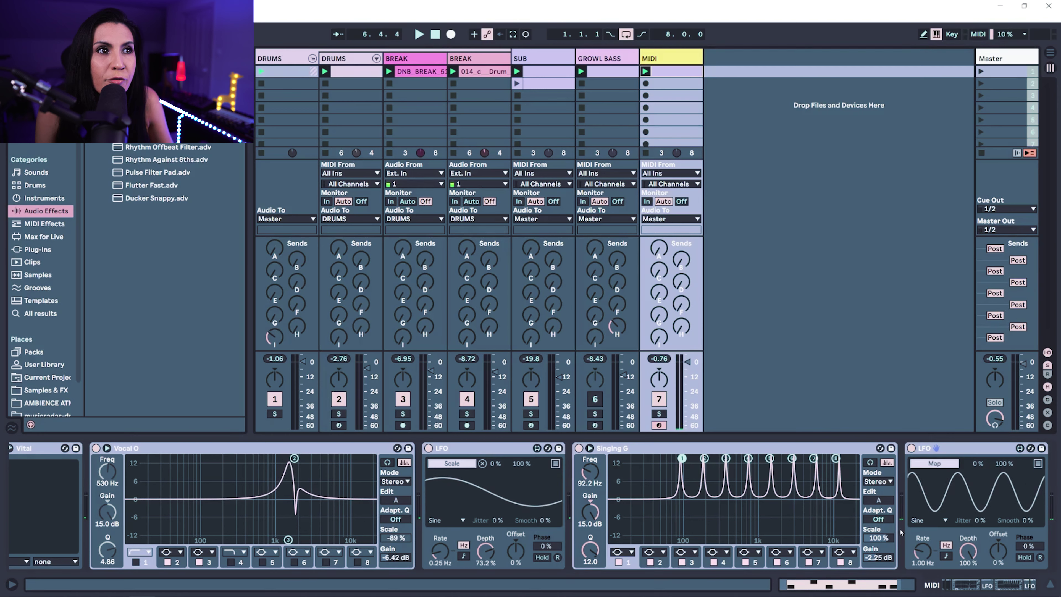
pyautogui.click(879, 539)
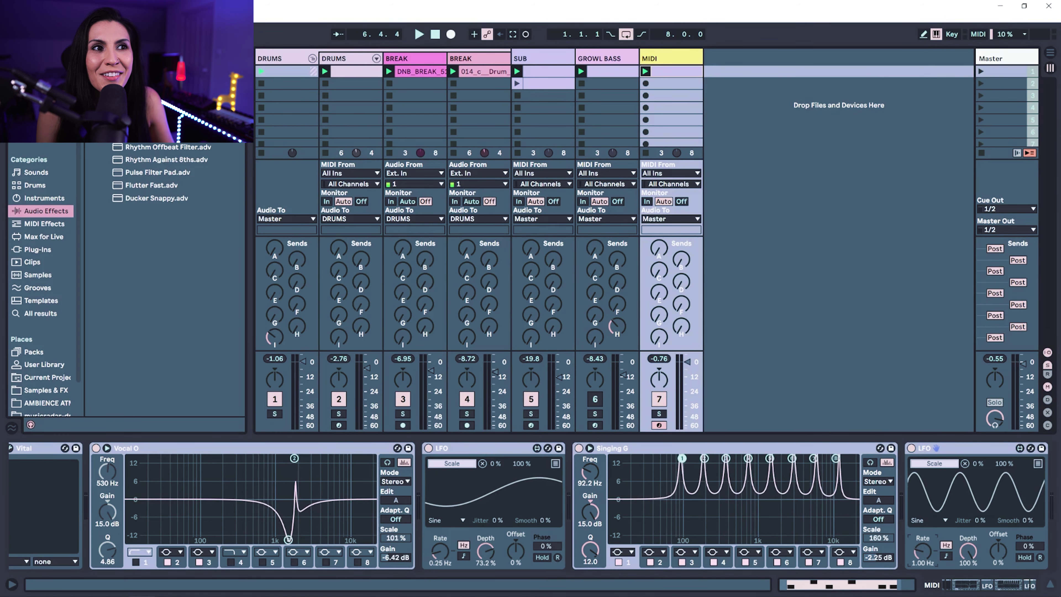
pyautogui.moveTo(923, 552); pyautogui.dragTo(968, 585)
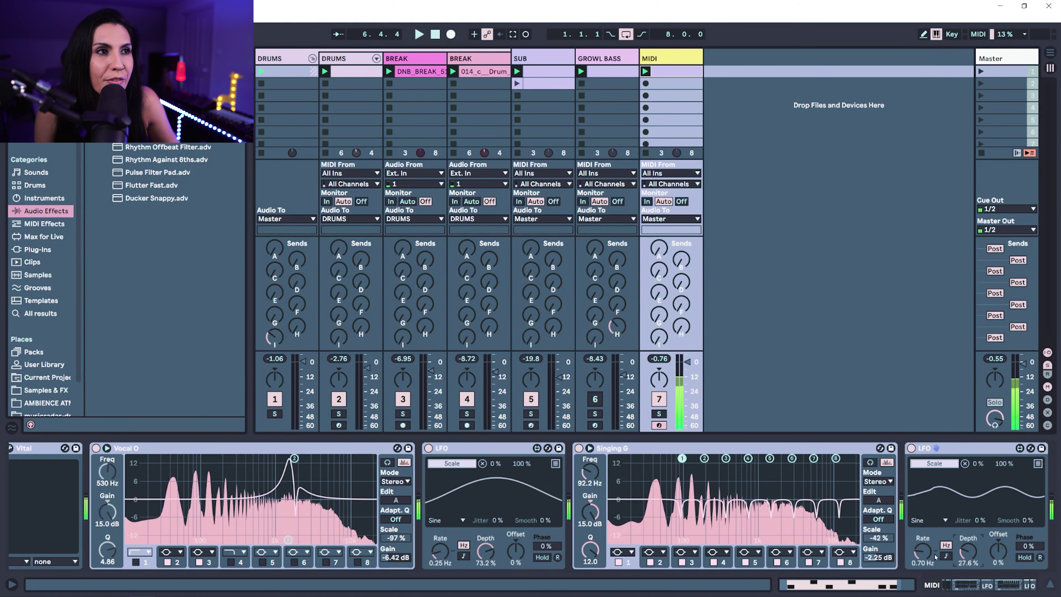
pyautogui.click(995, 586)
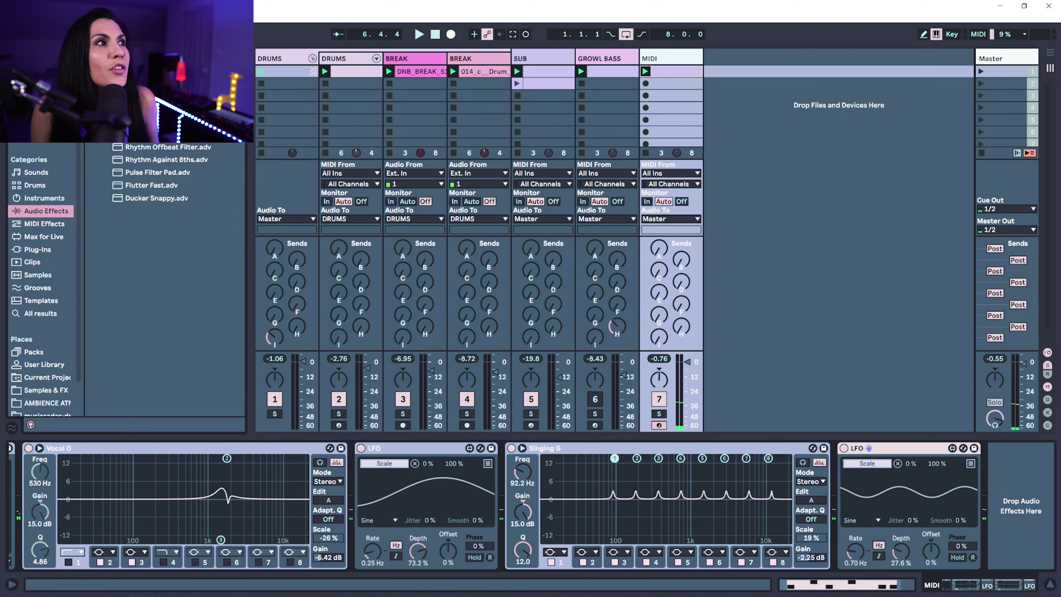
# Add Redux after the second LFO with the rate at 14.0 kHz, 11 bits and 50% dry/wet.
pyautogui.click(239, 58)
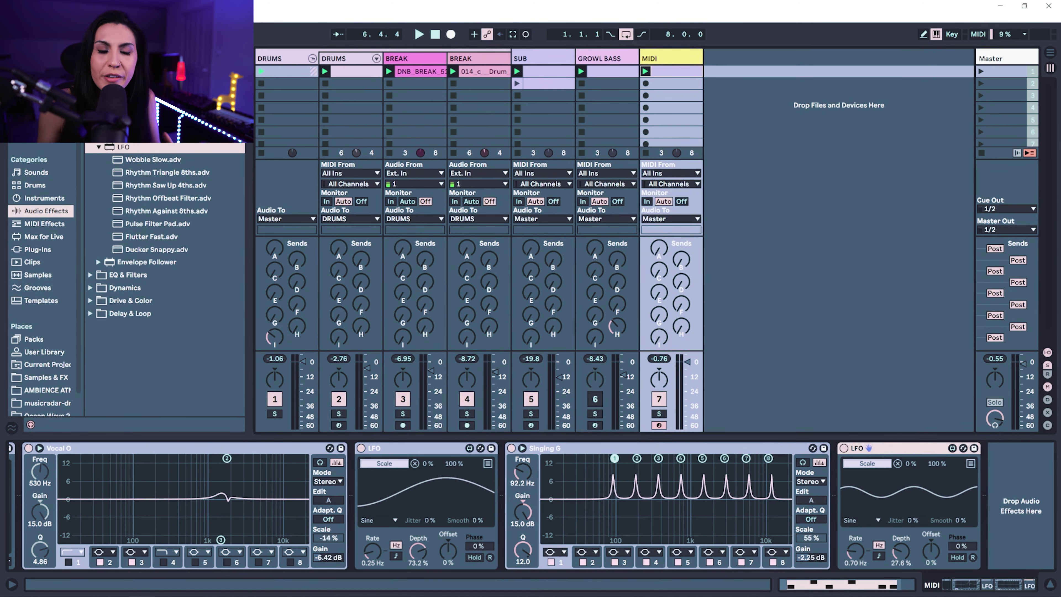
pyautogui.hotkey('ctrl', 'f')
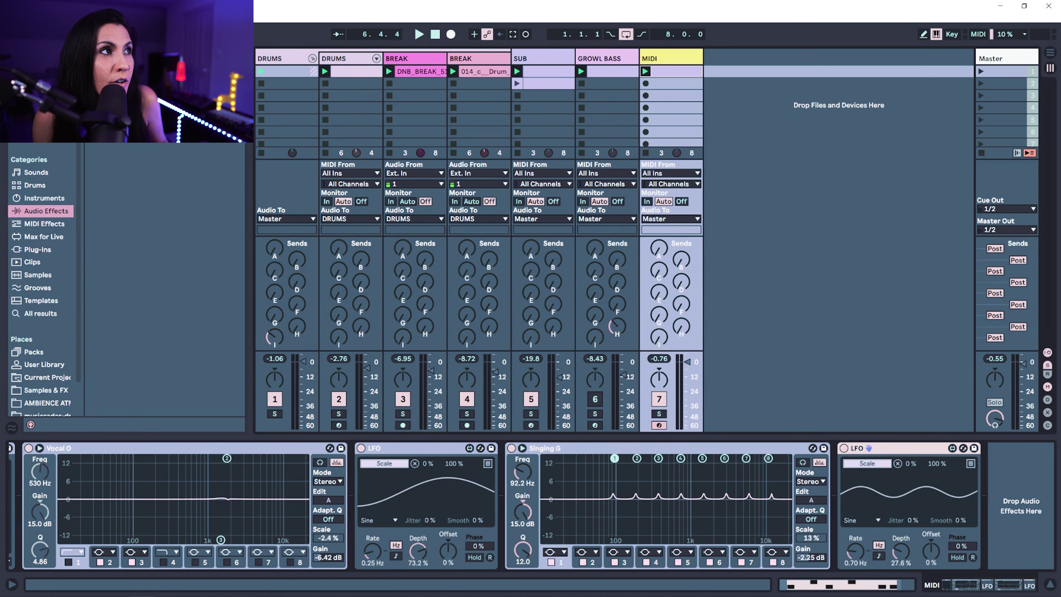
pyautogui.moveTo(202, 141); pyautogui.dragTo(998, 494)
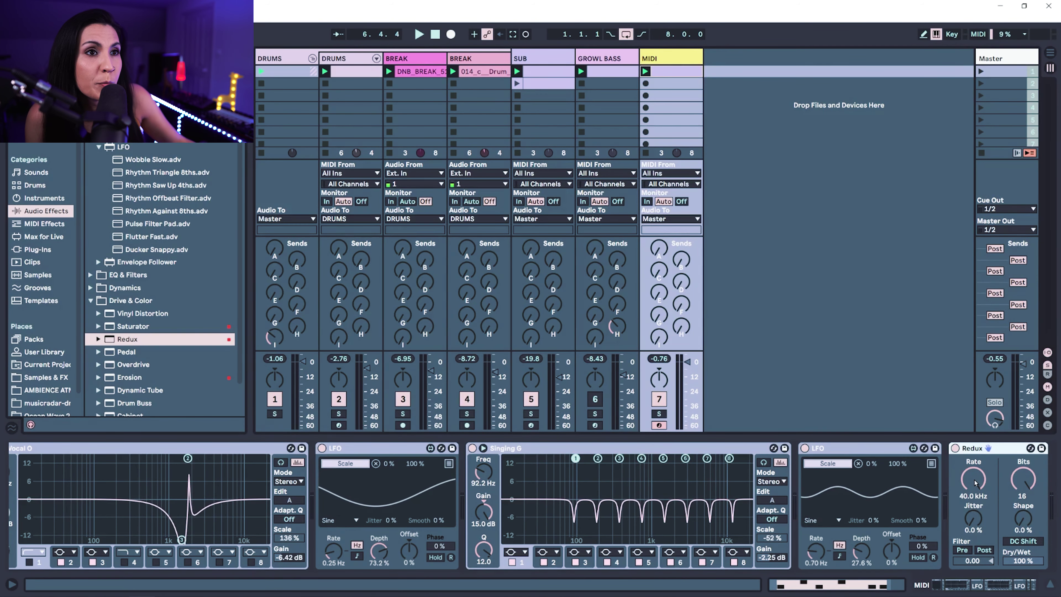
pyautogui.moveTo(974, 479); pyautogui.dragTo(974, 494)
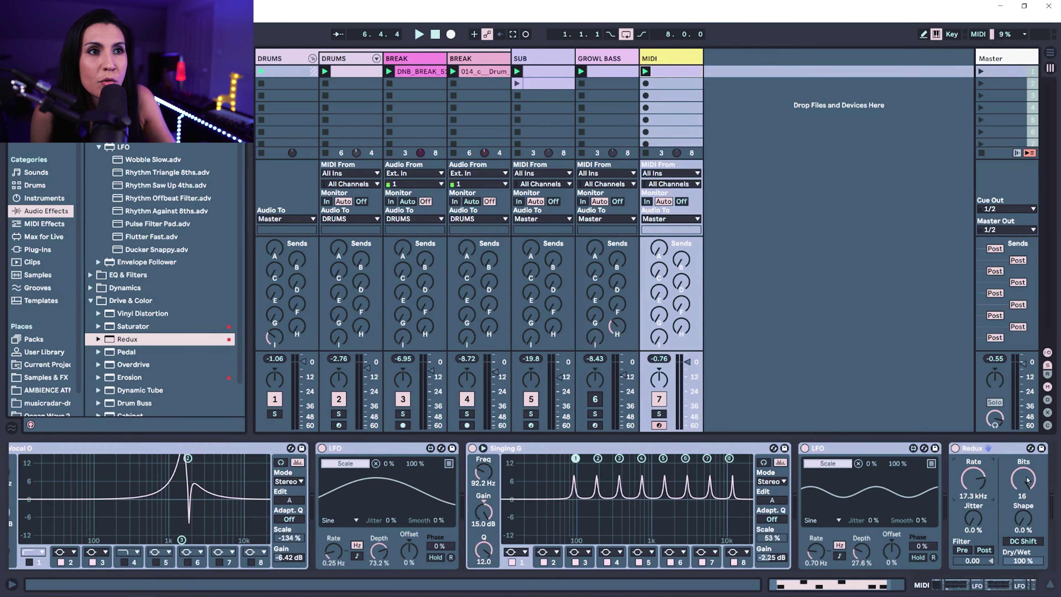
pyautogui.moveTo(973, 479)
pyautogui.mouseDown()
pyautogui.moveTo(974, 513)
pyautogui.moveTo(974, 482)
pyautogui.mouseUp()
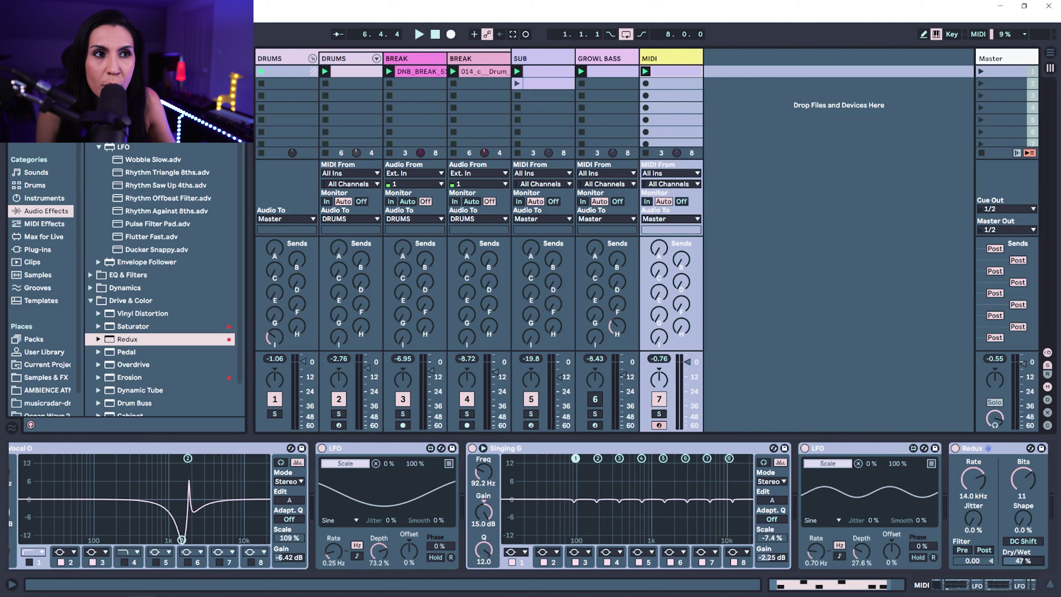
pyautogui.moveTo(1023, 562); pyautogui.dragTo(1024, 560)
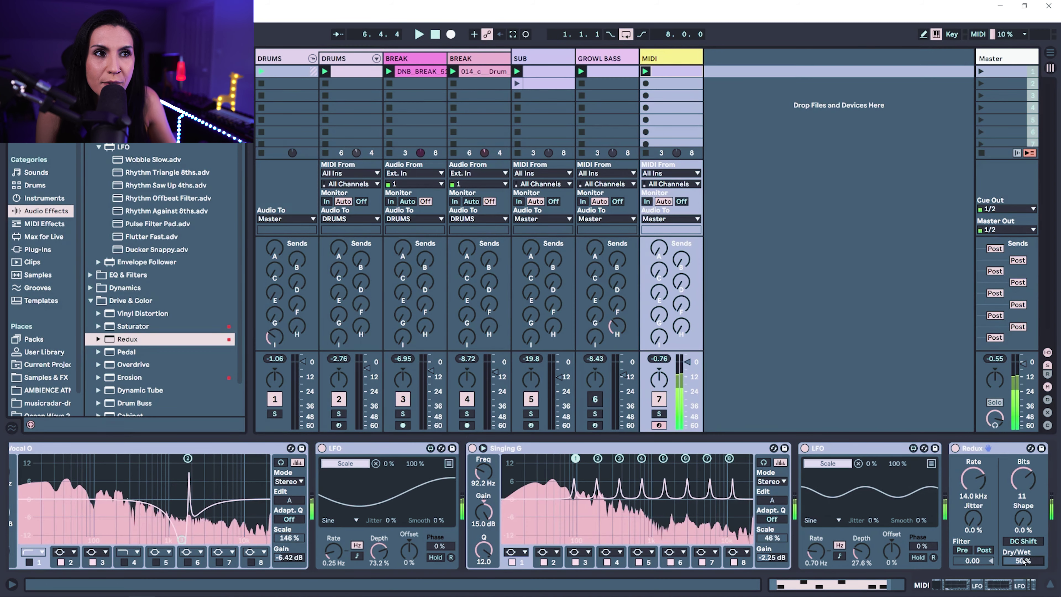
# Add Echo after Redux in Ping Pong mode, with the high-pass filter at 215 Hz, feedback 37% and dry/wet 38%.
pyautogui.click(973, 587)
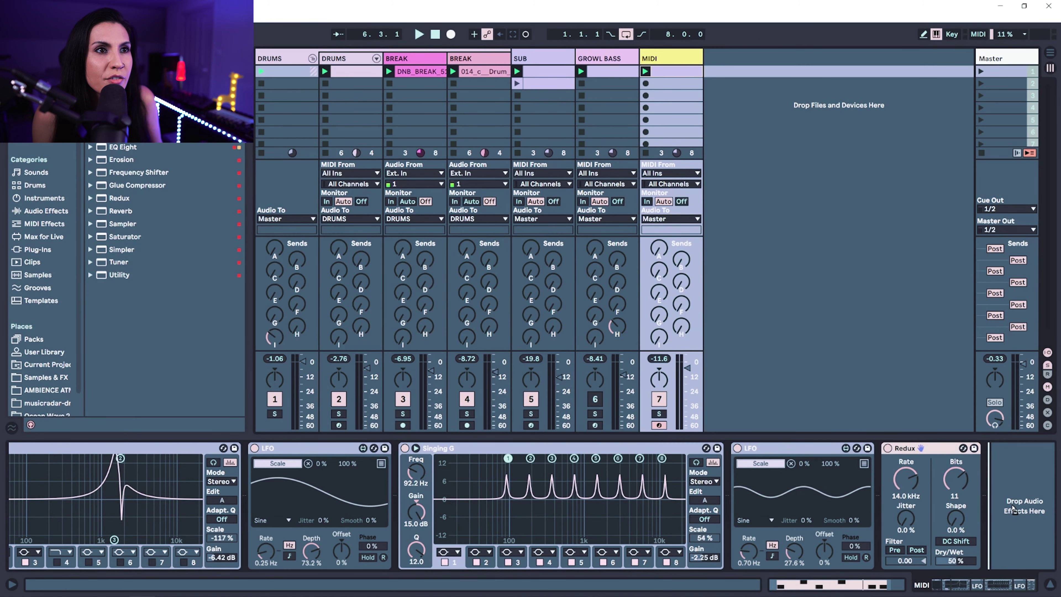
pyautogui.moveTo(997, 512); pyautogui.dragTo(990, 520)
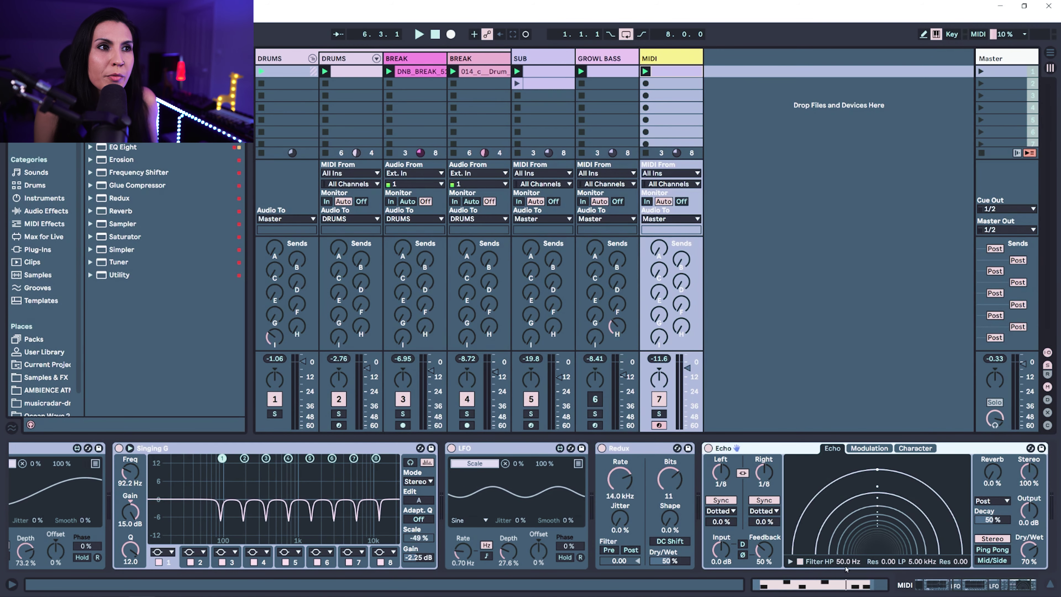
pyautogui.moveTo(837, 562); pyautogui.dragTo(837, 554)
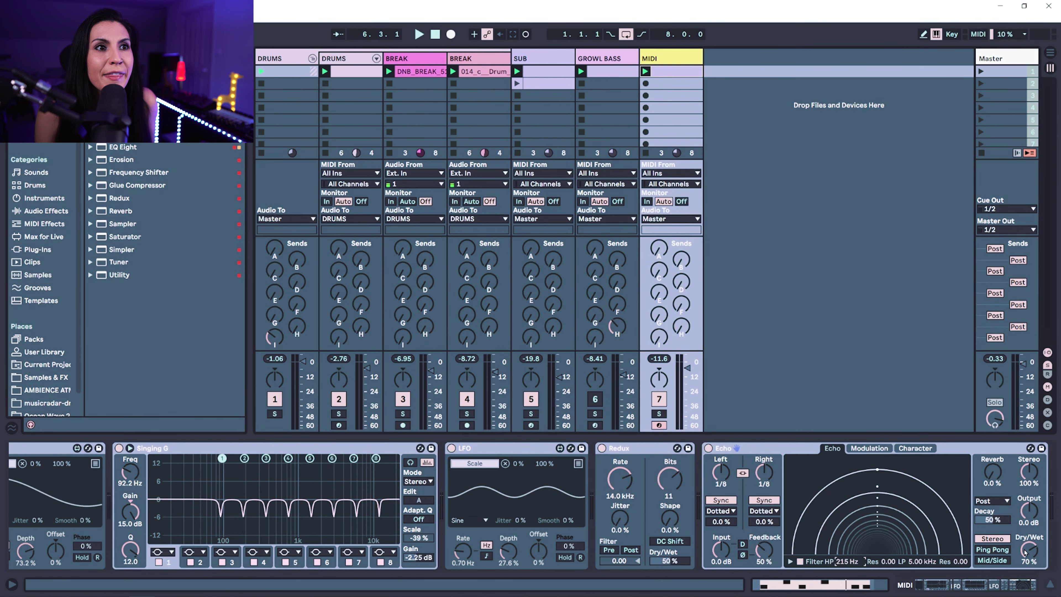
pyautogui.moveTo(772, 540); pyautogui.dragTo(891, 553)
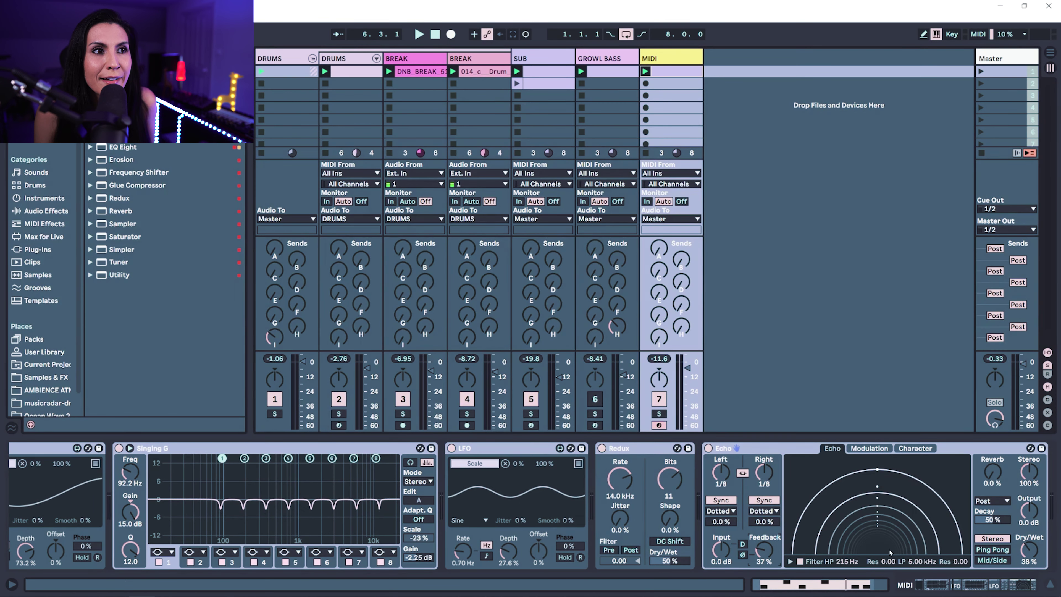
pyautogui.click(1004, 550)
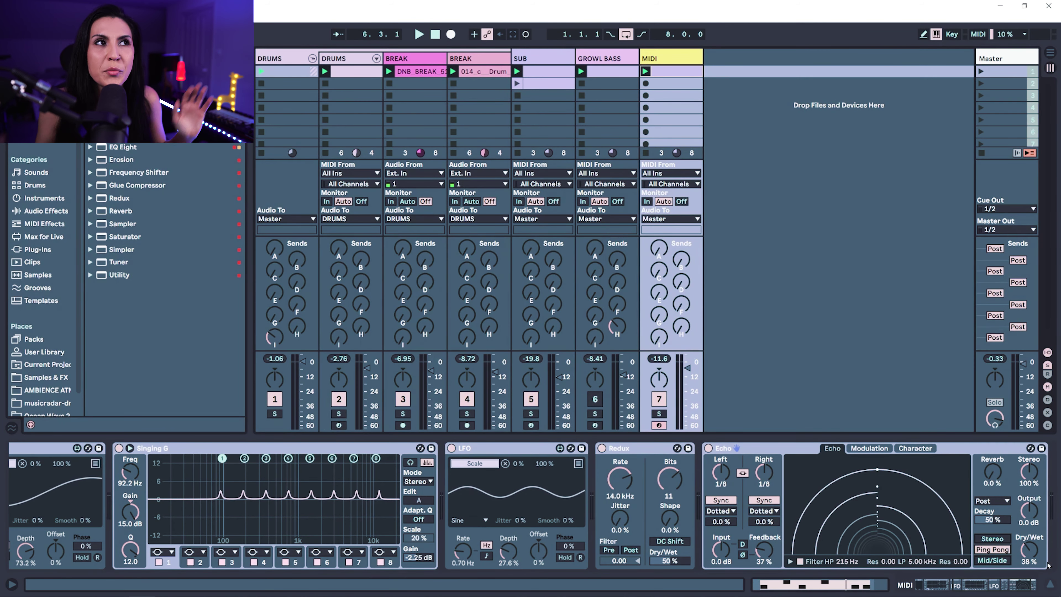
# Audition the bass with the other tracks and soloed, reducing Echo's feedback to 19% and dry/wet to 12%.
pyautogui.click(645, 72)
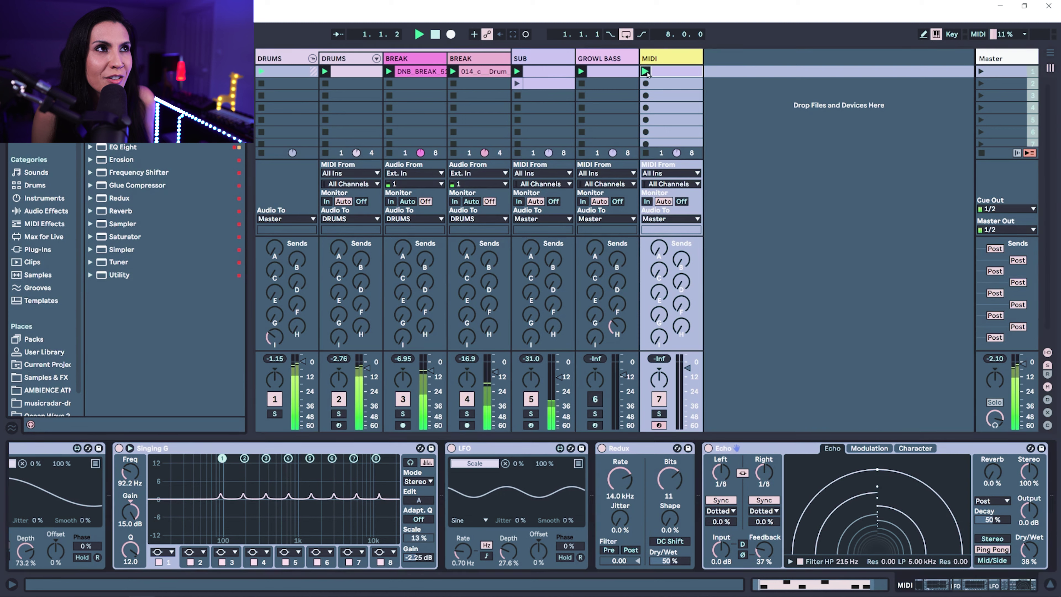
pyautogui.click(659, 414)
pyautogui.moveTo(1029, 550); pyautogui.dragTo(1029, 569)
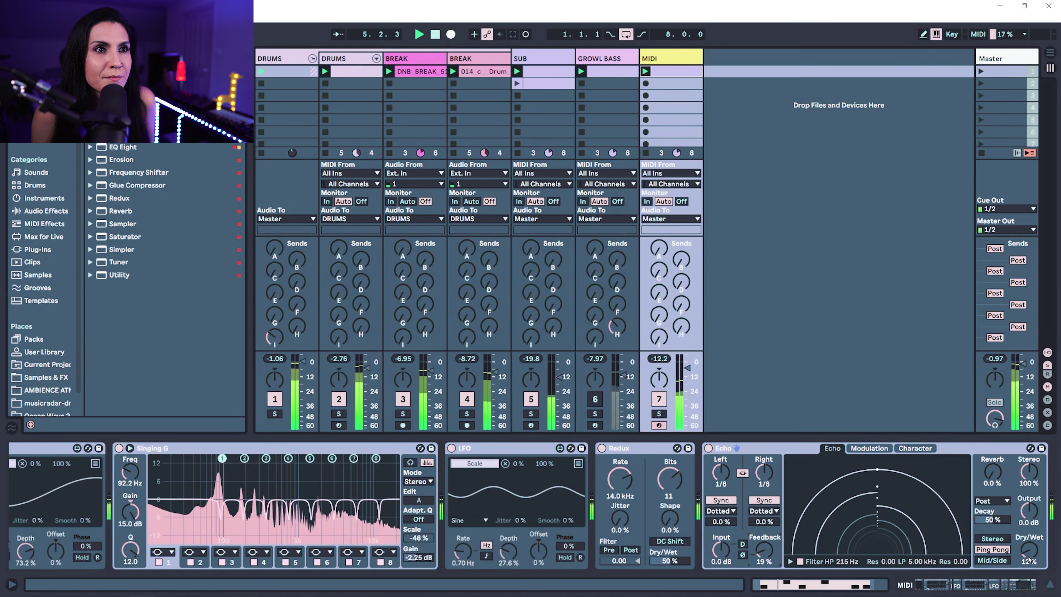
pyautogui.click(660, 413)
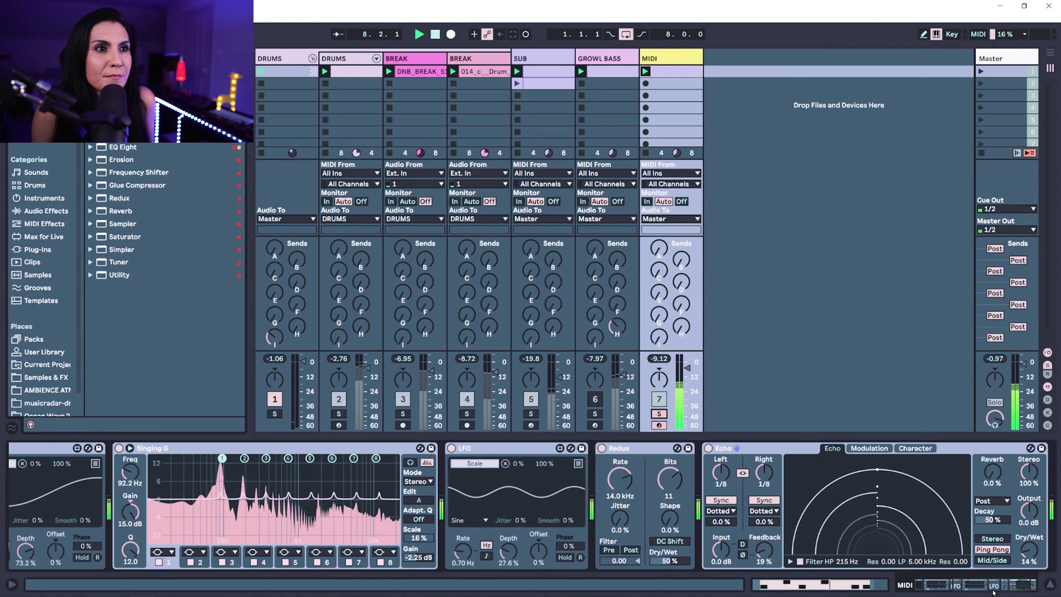
pyautogui.moveTo(1026, 559); pyautogui.dragTo(1026, 565)
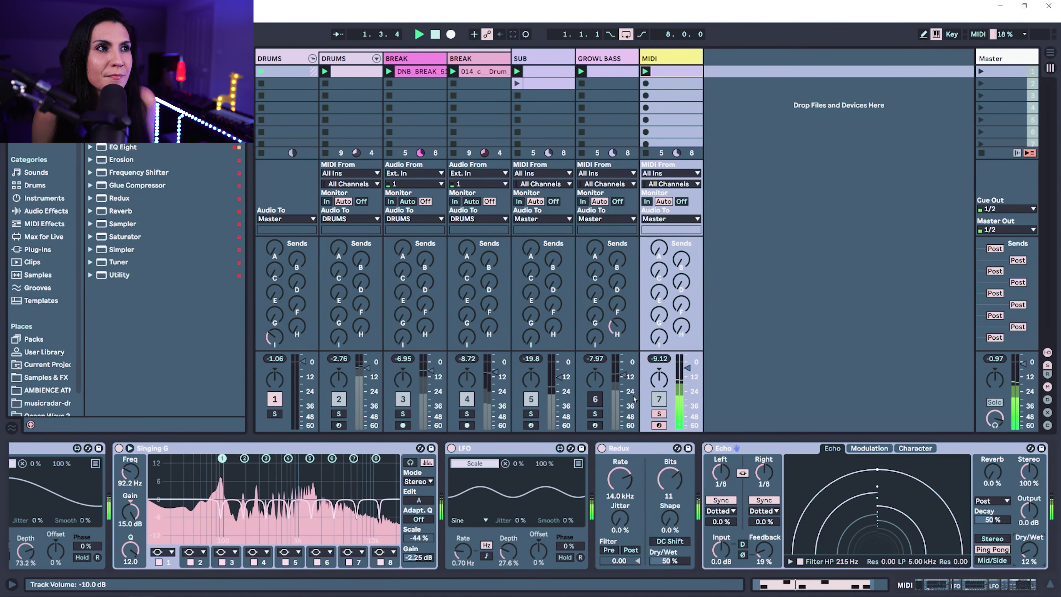
pyautogui.click(660, 413)
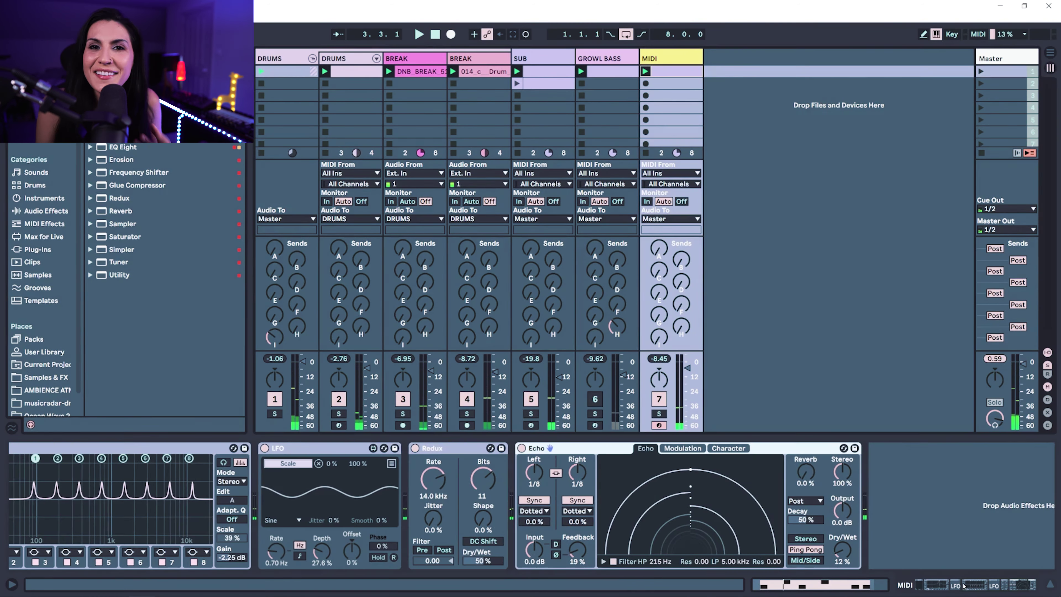
# Add an EQ Eight after Echo with a low cut at 186 Hz and a band 3 boost of 3.35 dB at 562 Hz, Q 0.36.
pyautogui.moveTo(964, 587); pyautogui.dragTo(967, 587)
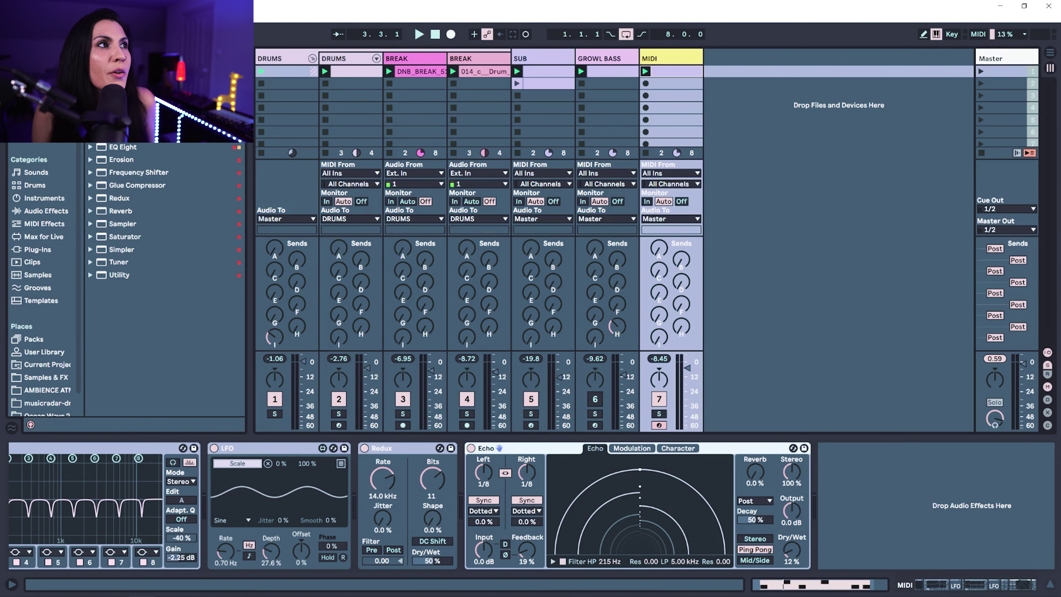
pyautogui.moveTo(122, 147); pyautogui.dragTo(856, 513)
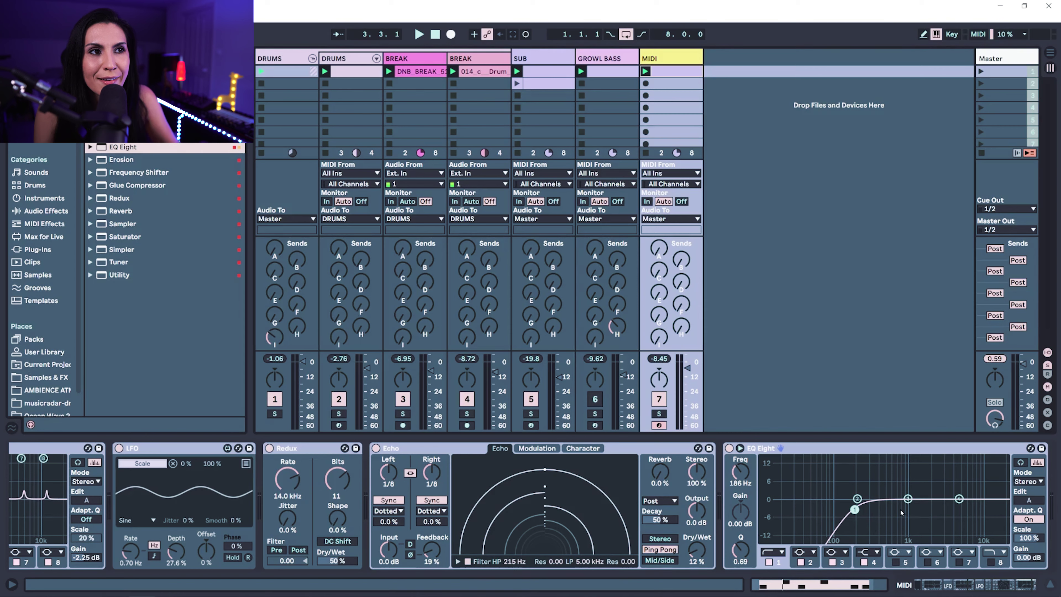
pyautogui.moveTo(908, 500); pyautogui.dragTo(892, 492)
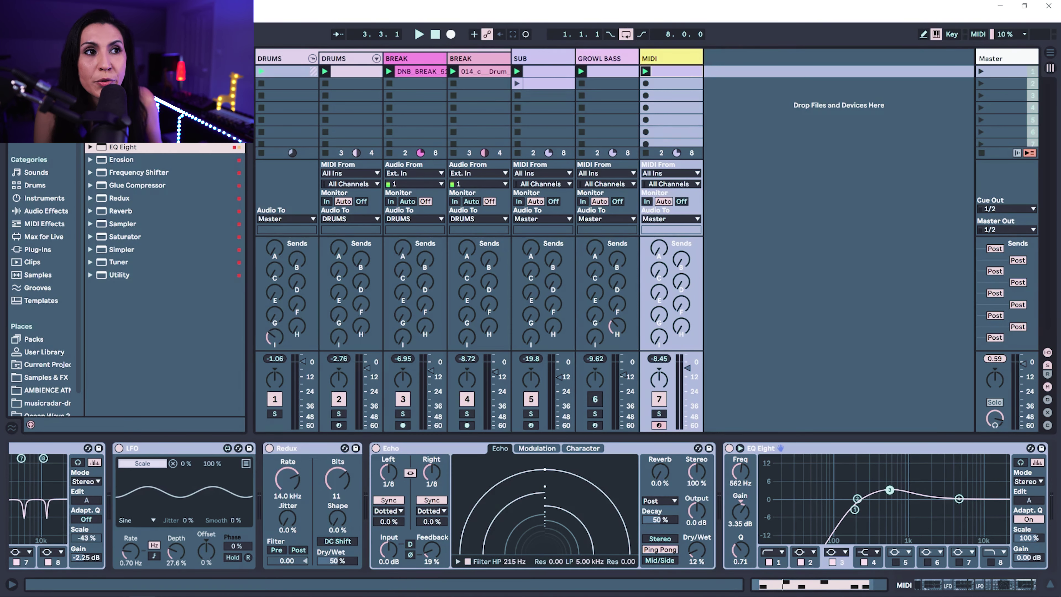
pyautogui.moveTo(741, 550); pyautogui.dragTo(740, 562)
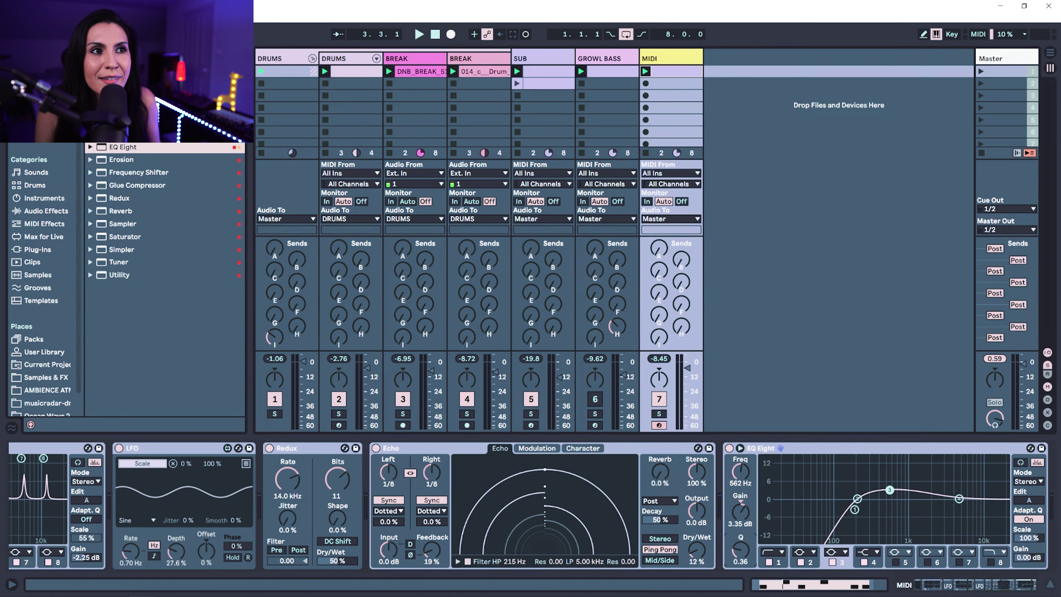
# Enable a band 8 high cut at about 5.16 kHz and raise the band 3 boost to 5.33 dB at 505 Hz.
pyautogui.click(991, 561)
pyautogui.moveTo(999, 510); pyautogui.dragTo(960, 507)
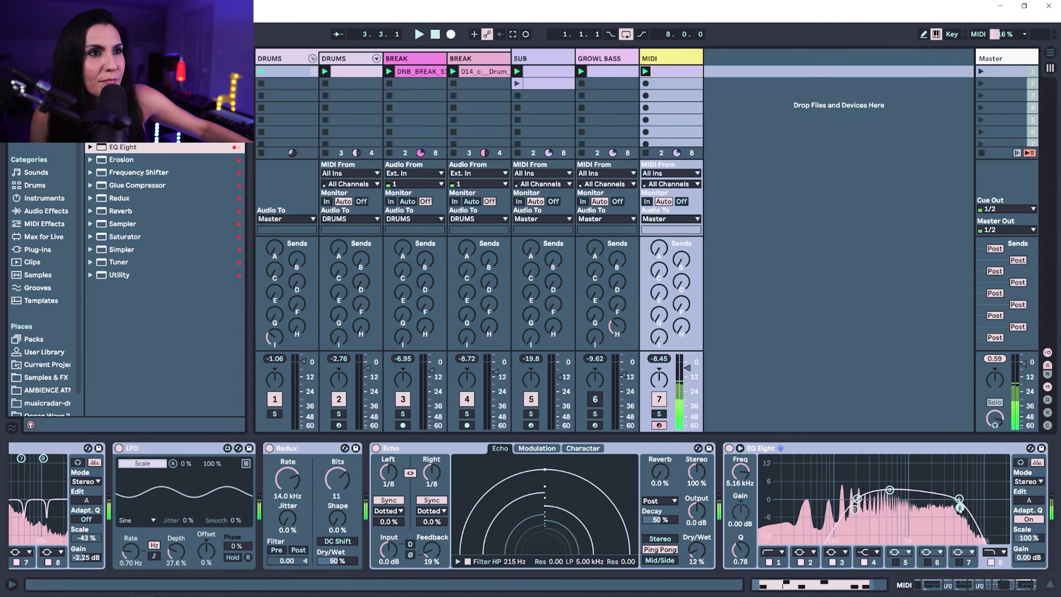
pyautogui.moveTo(890, 490); pyautogui.dragTo(887, 484)
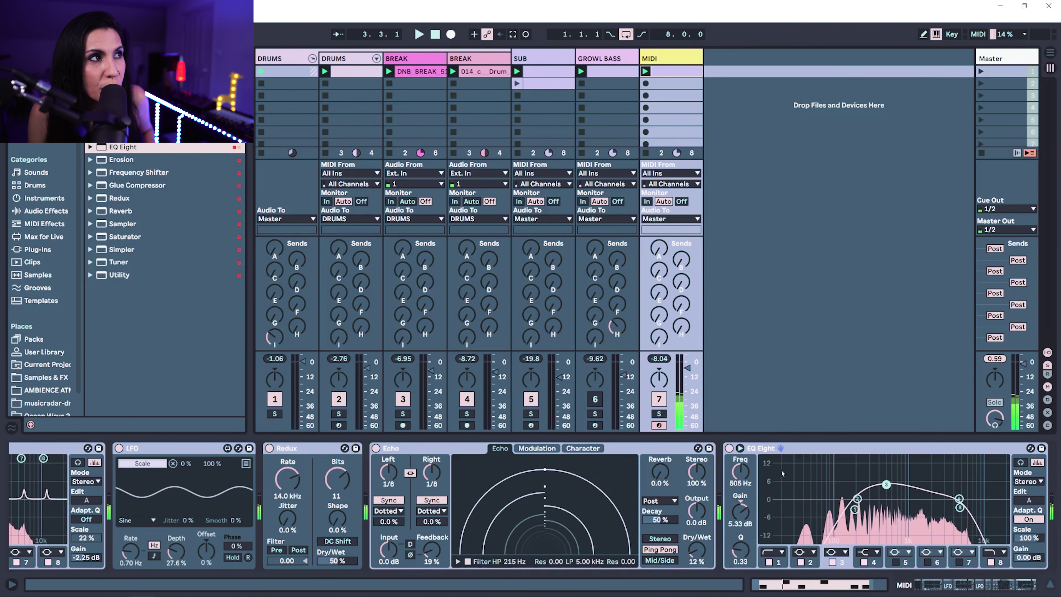
# Add a Compressor after the EQ Eight, switch it to the collapsed meter view, and show its sidechain settings.
pyautogui.moveTo(126, 121); pyautogui.dragTo(274, 181)
pyautogui.moveTo(1058, 506); pyautogui.dragTo(918, 507)
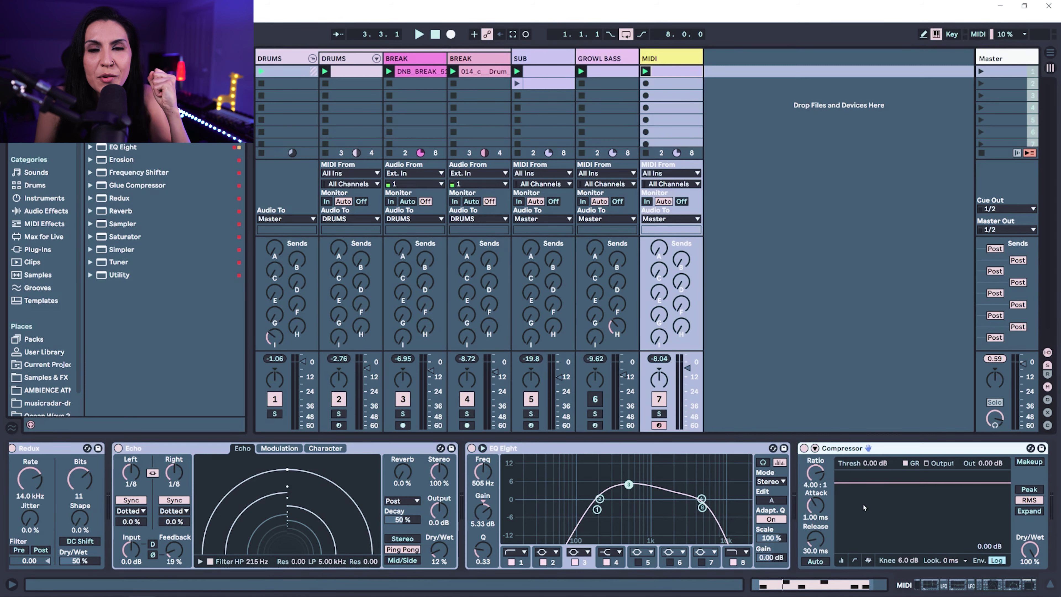
pyautogui.click(842, 561)
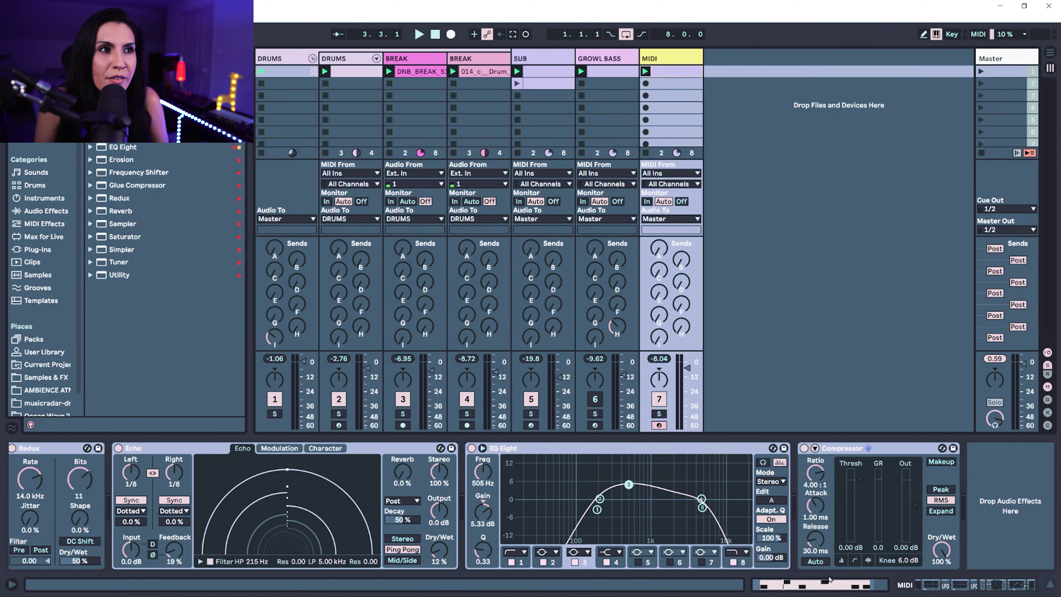
pyautogui.click(815, 448)
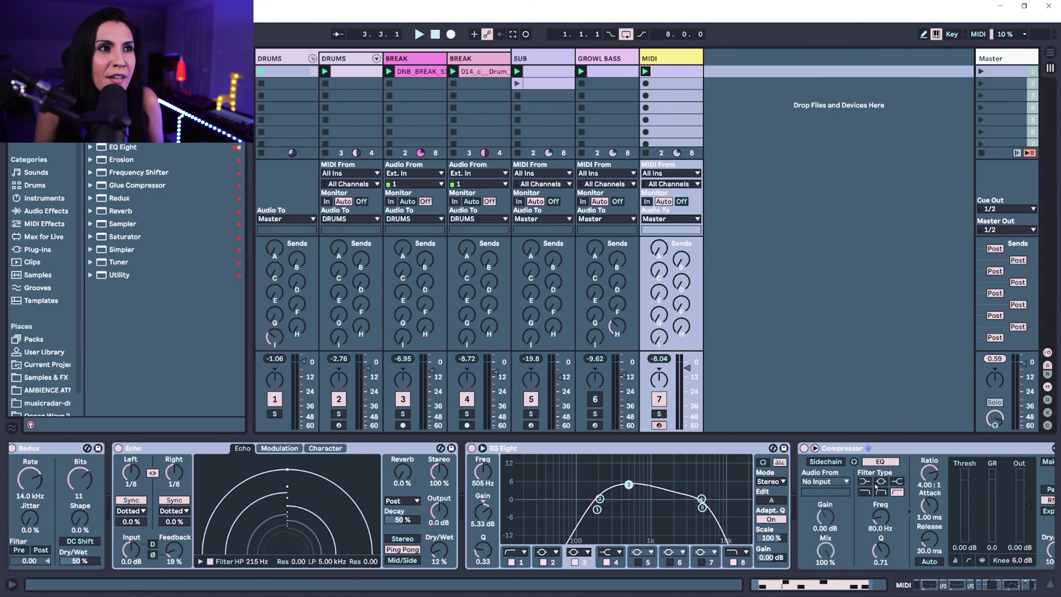
# Set the Compressor's sidechain audio source to the DRUMS track, tapped Pre FX.
pyautogui.click(825, 462)
pyautogui.click(828, 482)
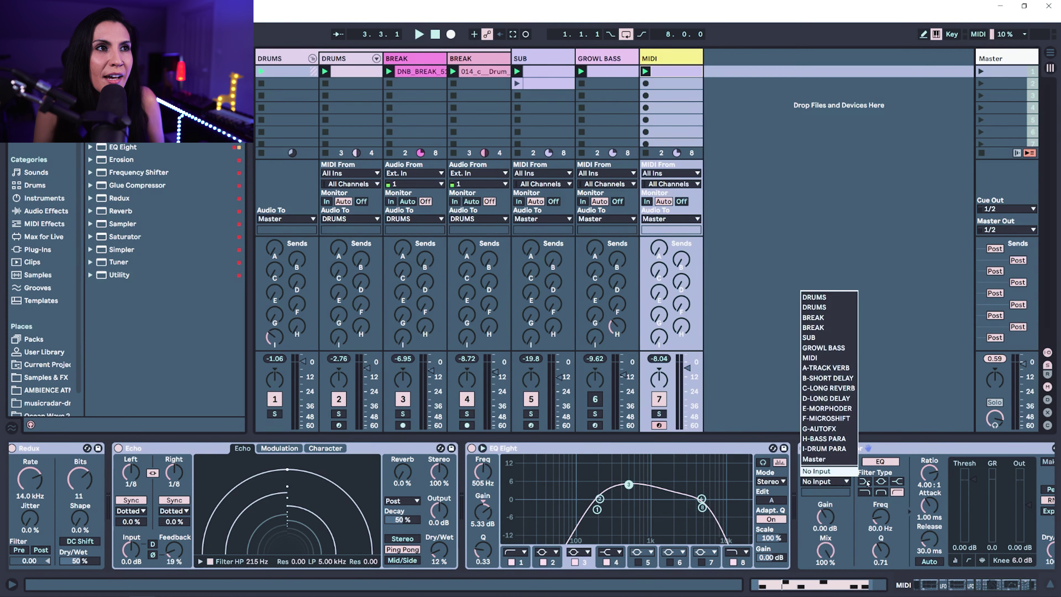
pyautogui.click(826, 329)
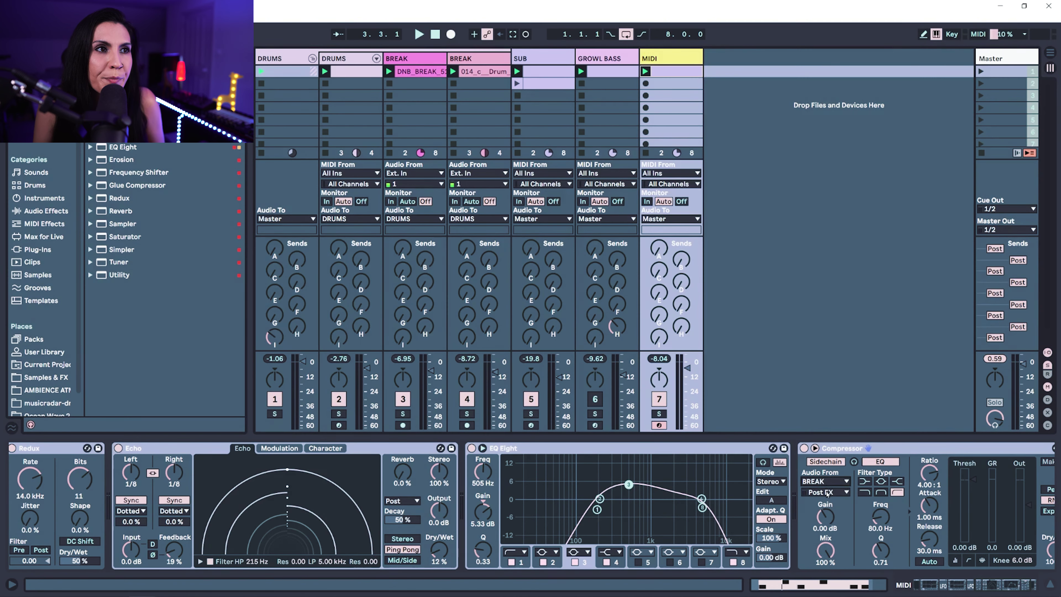
pyautogui.click(828, 493)
pyautogui.click(873, 220)
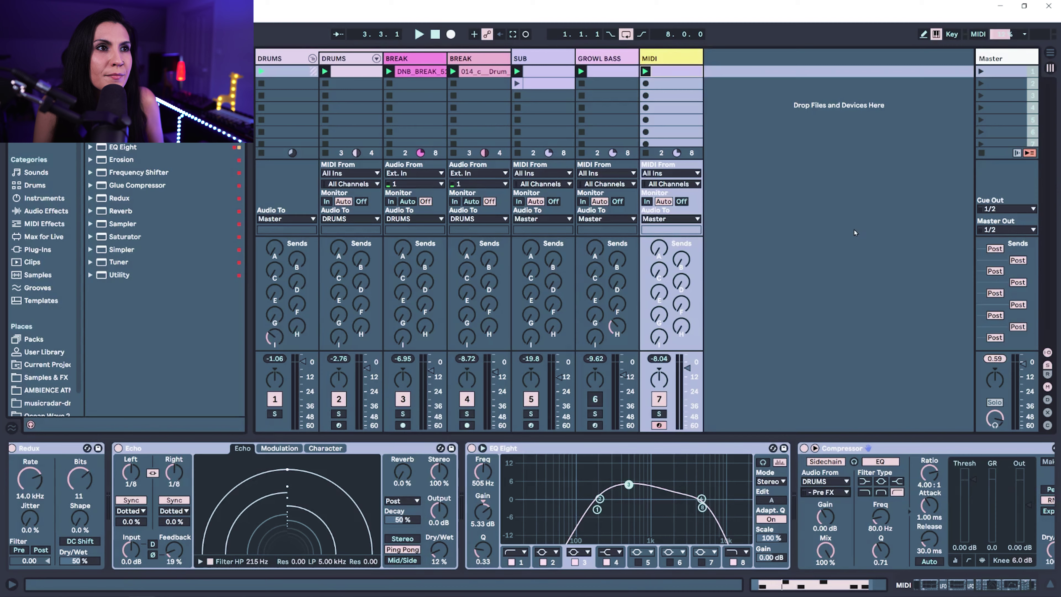
# Play the scene and set the Compressor to about -23.2 dB threshold, 1.77:1 ratio, 0.19 ms attack and 11.8 ms release.
pyautogui.moveTo(970, 499); pyautogui.dragTo(974, 505)
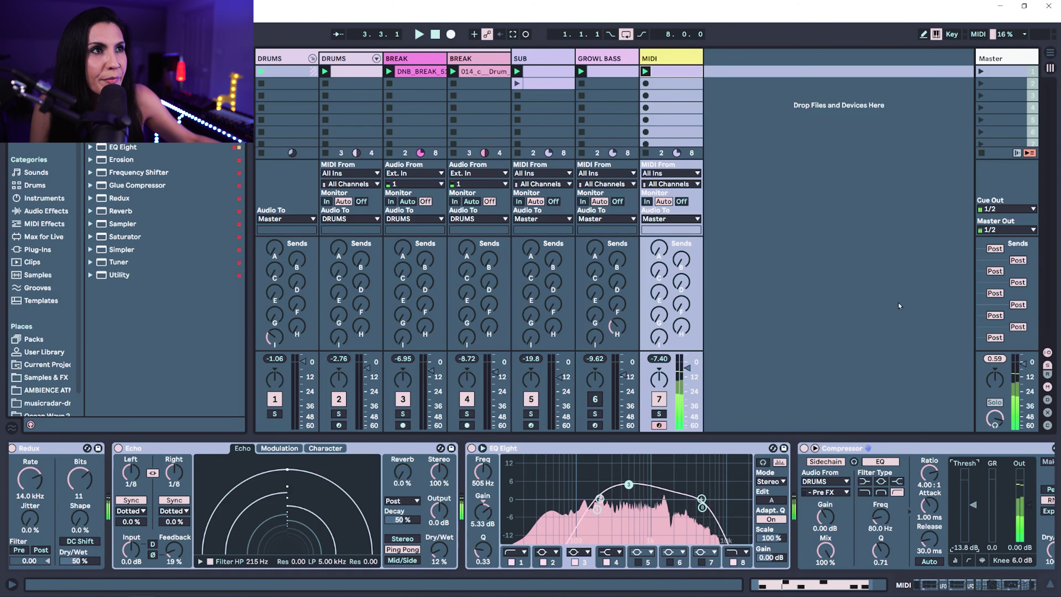
pyautogui.click(980, 77)
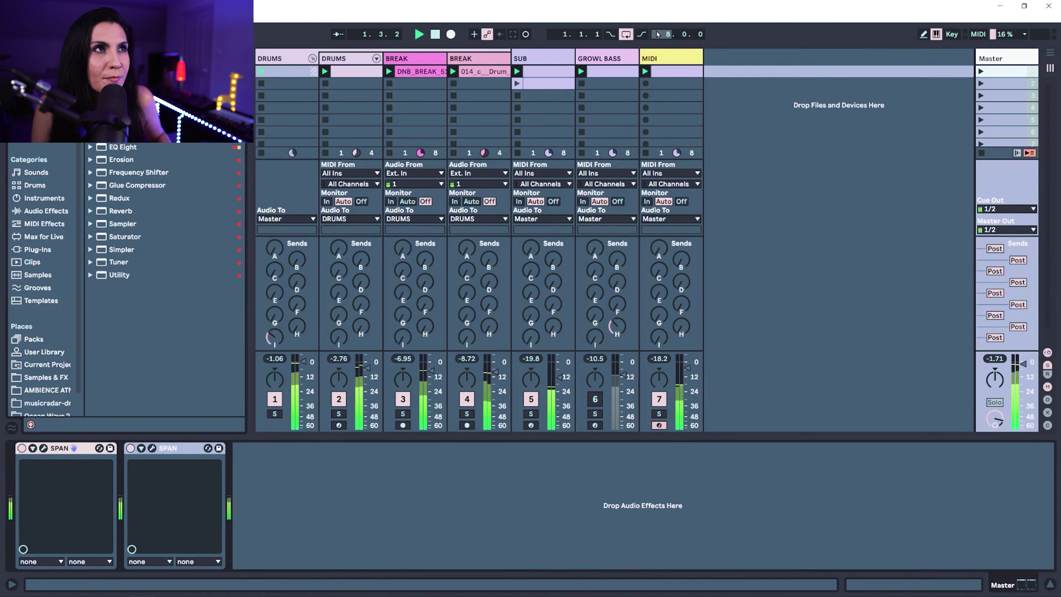
pyautogui.click(668, 58)
pyautogui.moveTo(948, 505); pyautogui.dragTo(947, 512)
pyautogui.moveTo(904, 473); pyautogui.dragTo(948, 519)
pyautogui.moveTo(904, 474); pyautogui.dragTo(905, 552)
pyautogui.moveTo(908, 482); pyautogui.dragTo(908, 480)
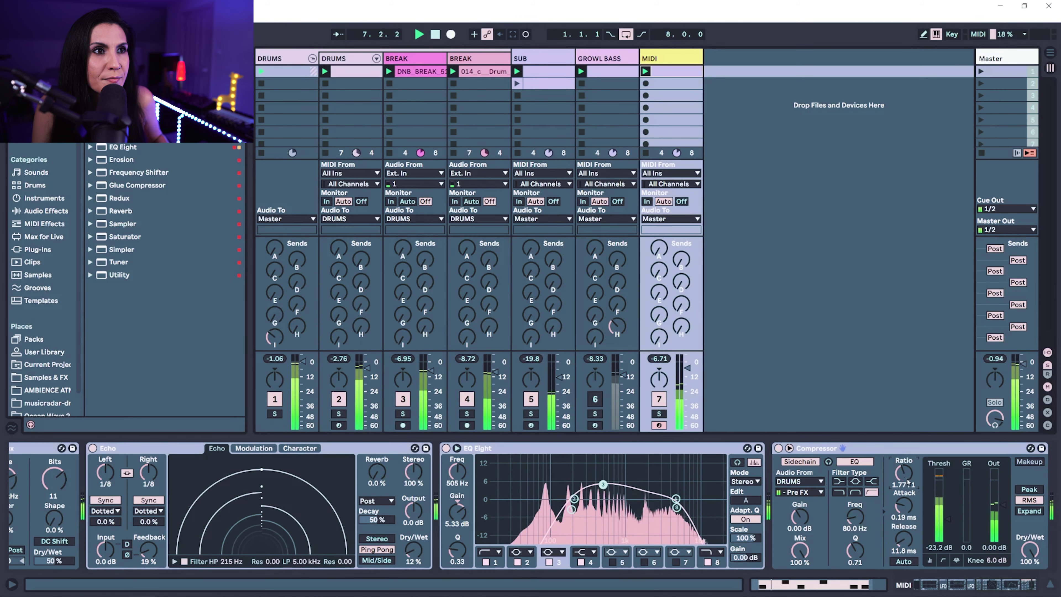
pyautogui.click(947, 586)
pyautogui.click(1023, 585)
pyautogui.moveTo(975, 587); pyautogui.dragTo(1031, 586)
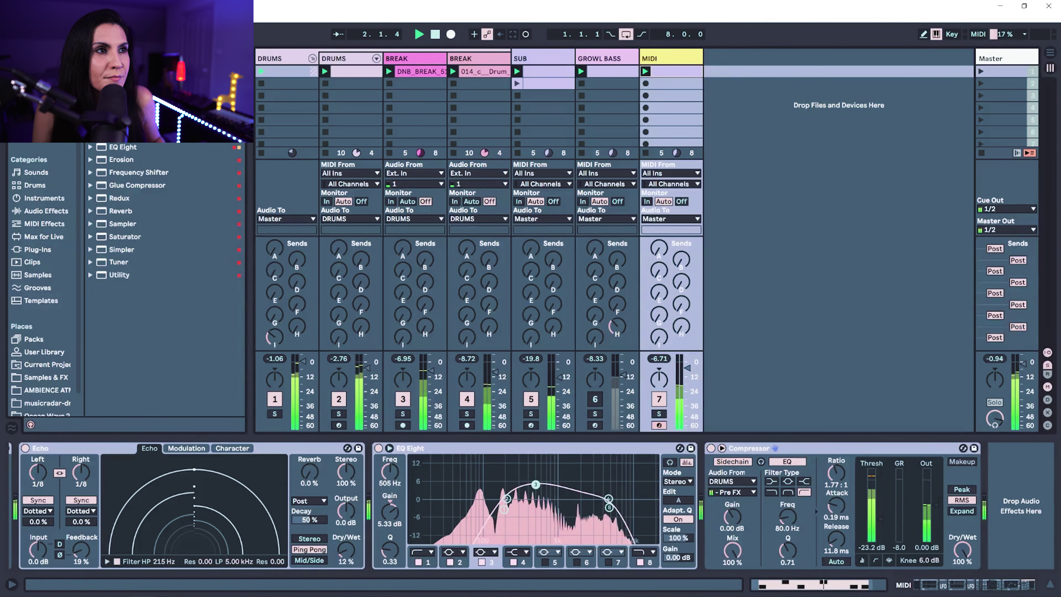
pyautogui.moveTo(991, 587); pyautogui.dragTo(919, 587)
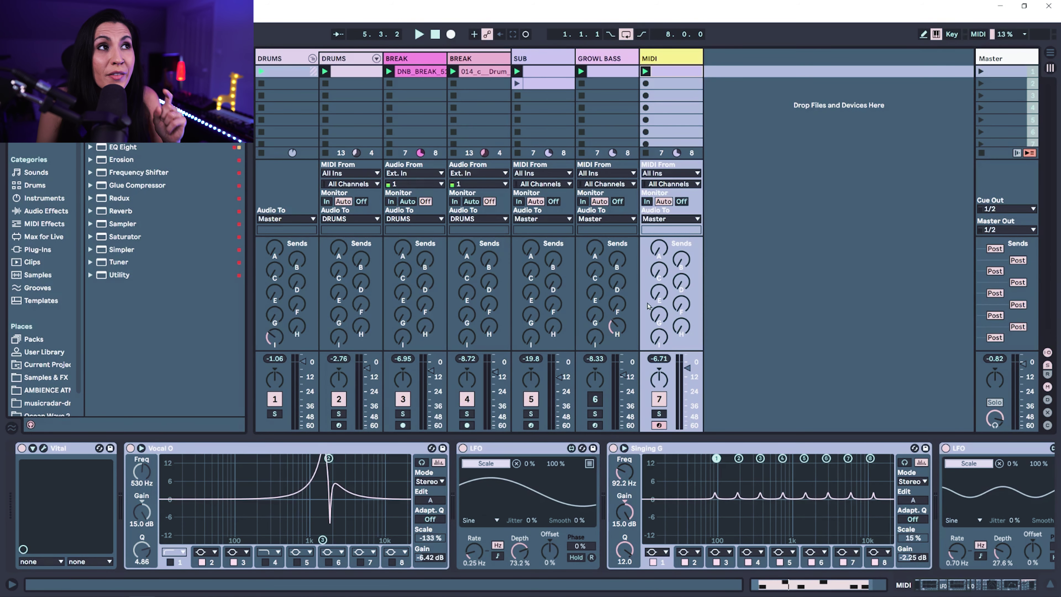
# Compare the GROWL BASS track with the new MIDI bass in the mix, keep the MIDI bass active and raise its volume to -1.6 dB.
pyautogui.click(659, 399)
pyautogui.press('space')
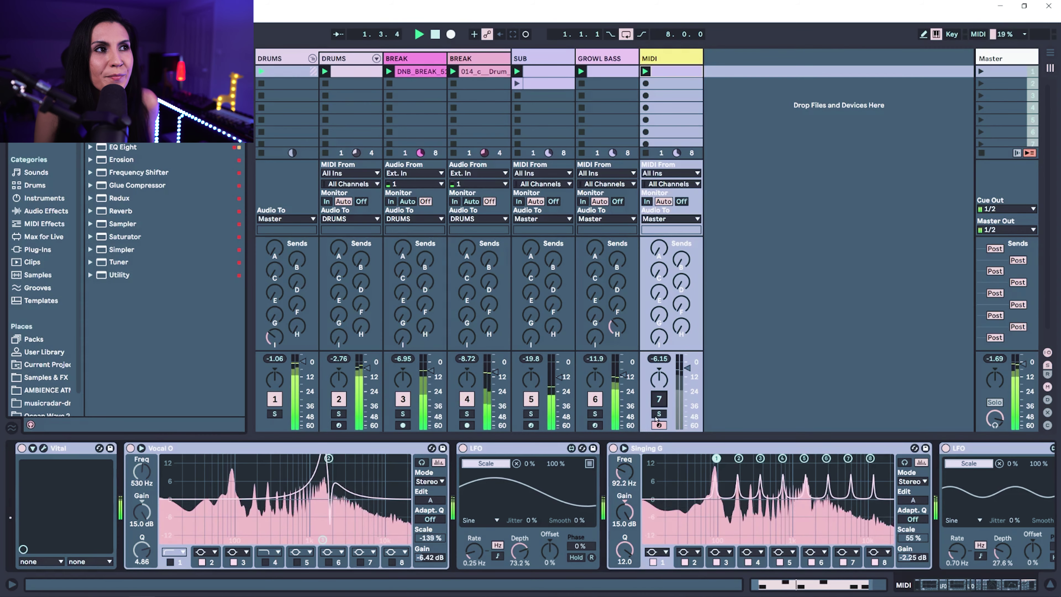
pyautogui.click(595, 399)
pyautogui.click(659, 399)
pyautogui.press('space')
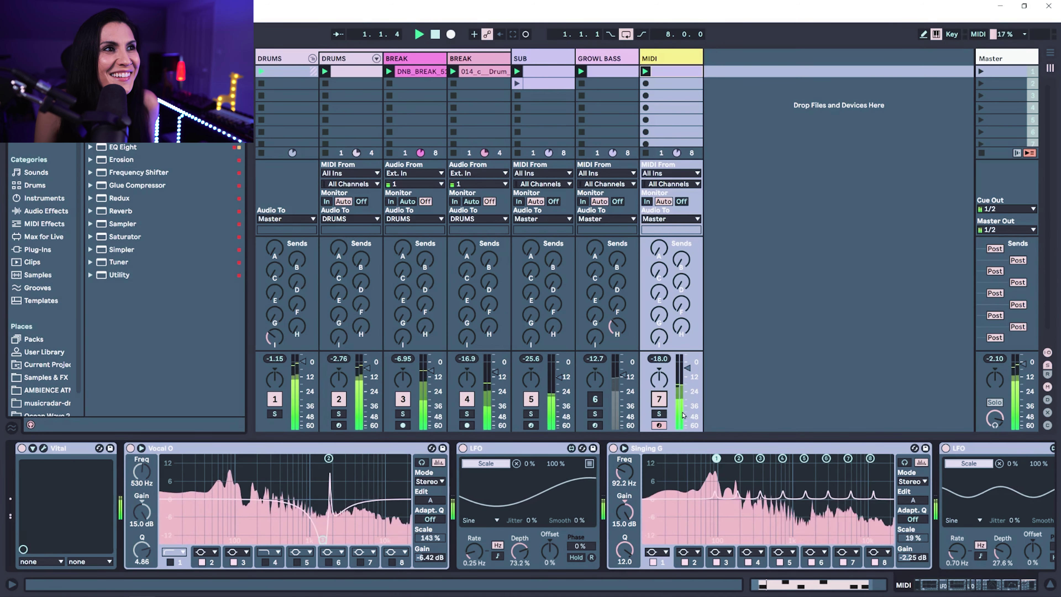
pyautogui.moveTo(688, 368); pyautogui.dragTo(687, 364)
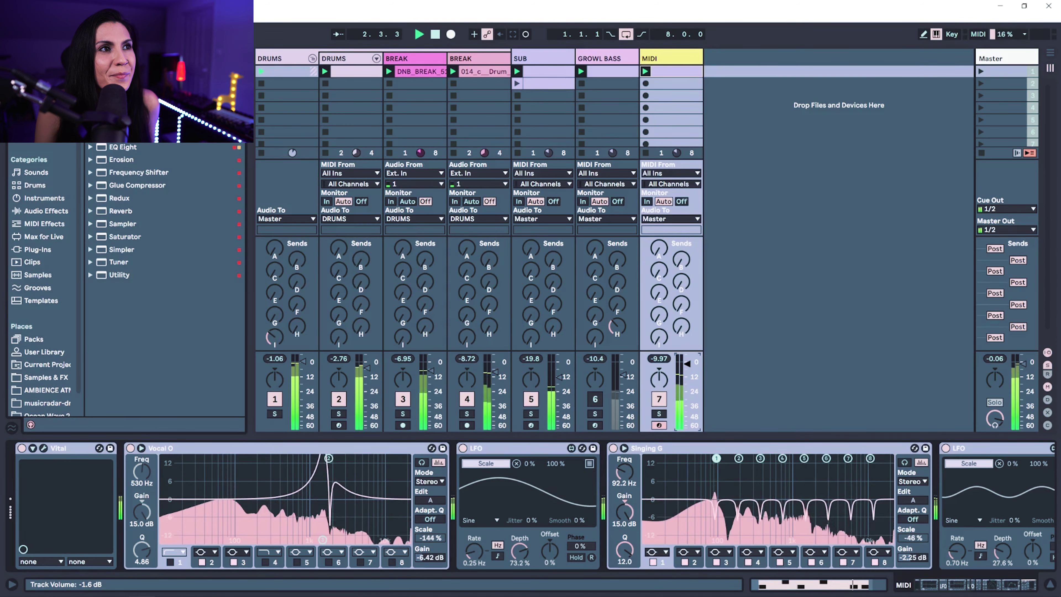